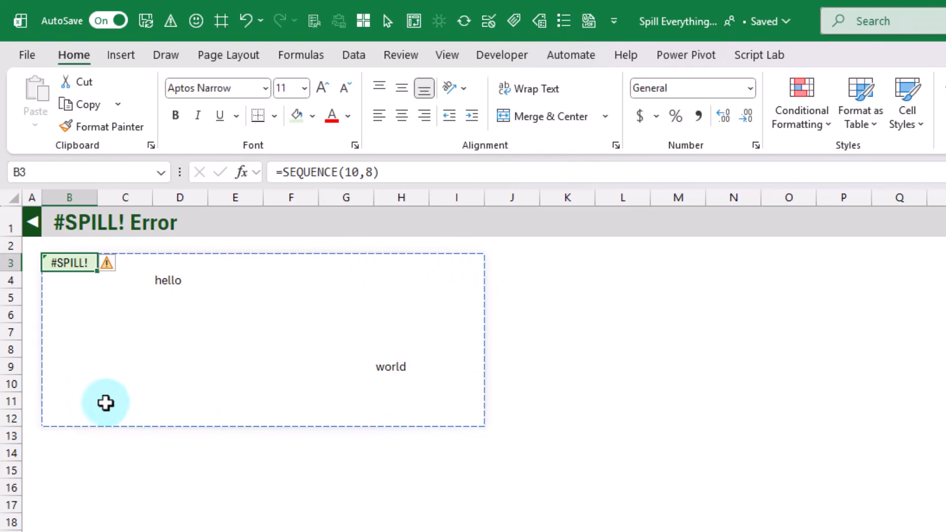
Step: Clear the text entries in D4 and H9 that block the SEQUENCE formula's spill range
{"action": "left_click", "coordinate": [166, 282]}
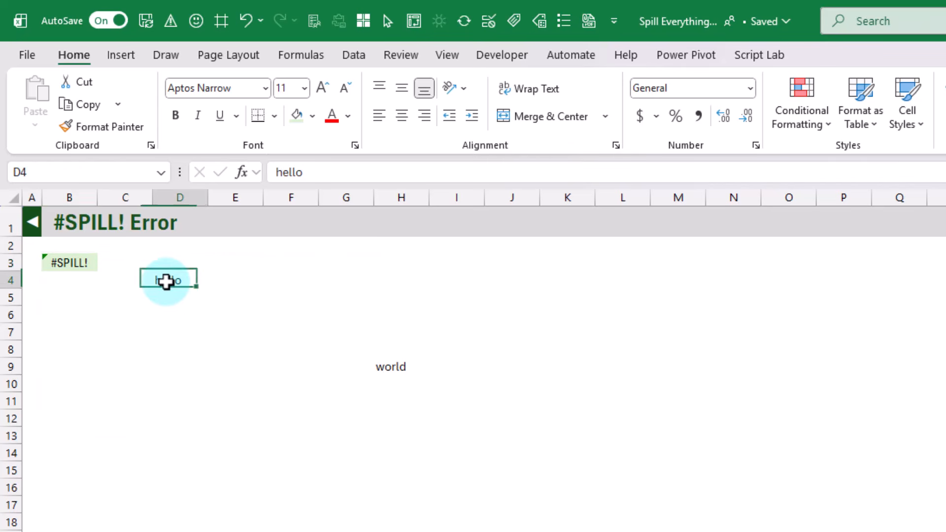
{"action": "left_click", "coordinate": [381, 367]}
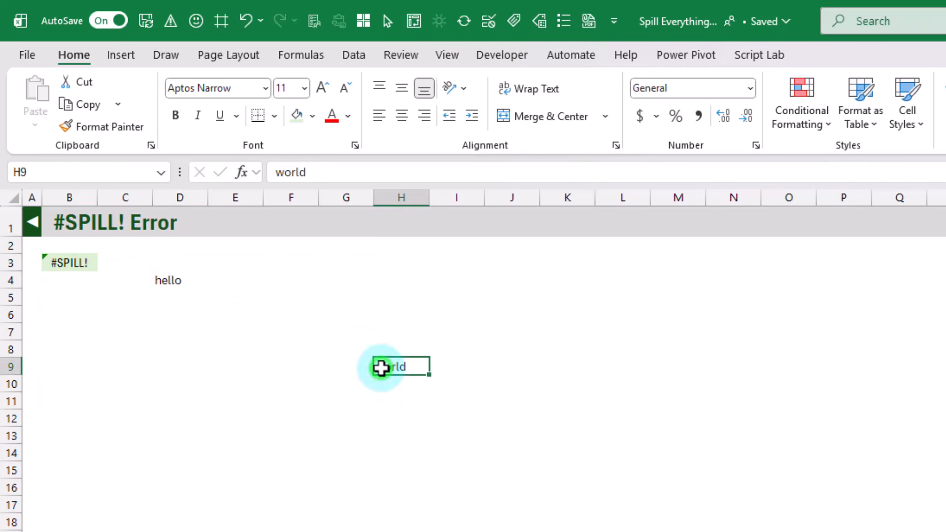
{"action": "left_click", "coordinate": [184, 280]}
{"action": "key", "text": "Delete"}
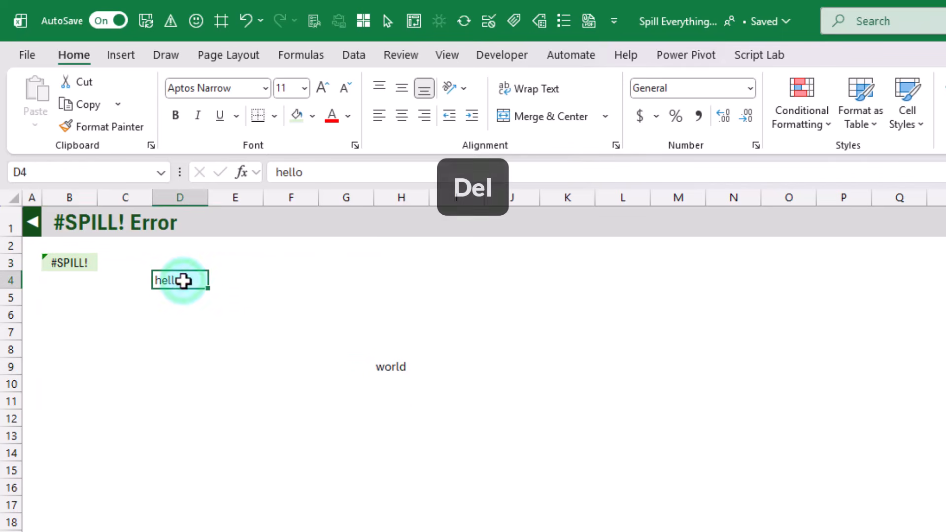
{"action": "left_click", "coordinate": [398, 365]}
{"action": "key", "text": "Delete"}
Step: Use the error options of B3 to select the remaining obstructing cells and clear their contents
{"action": "left_click", "coordinate": [70, 260]}
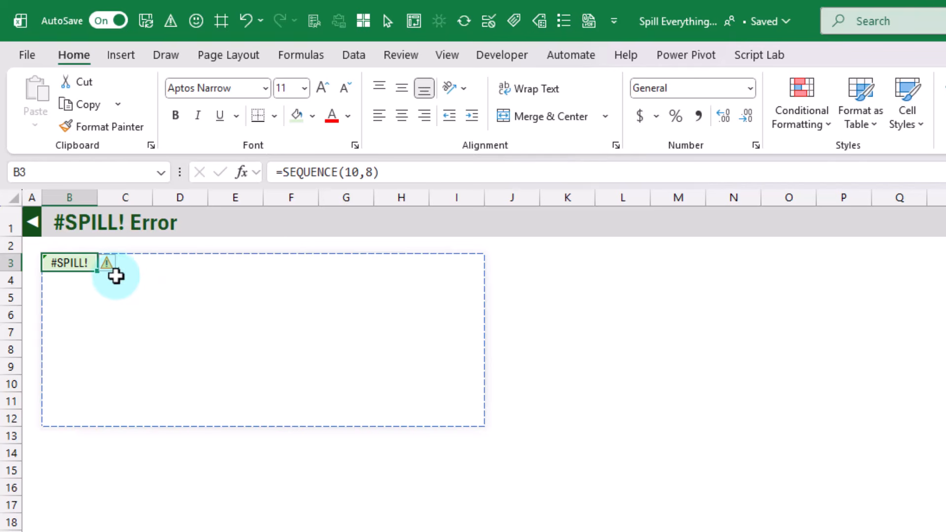
{"action": "mouse_move", "coordinate": [114, 267]}
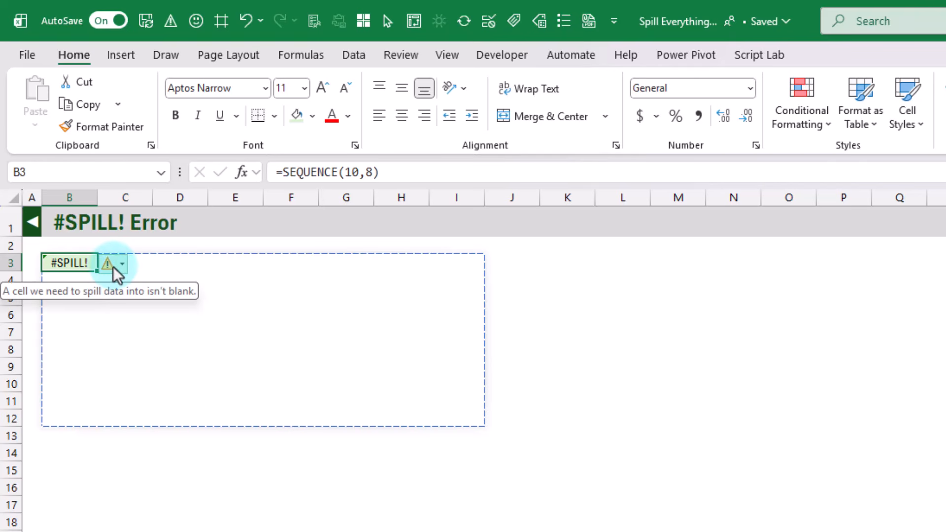
{"action": "left_click", "coordinate": [114, 266]}
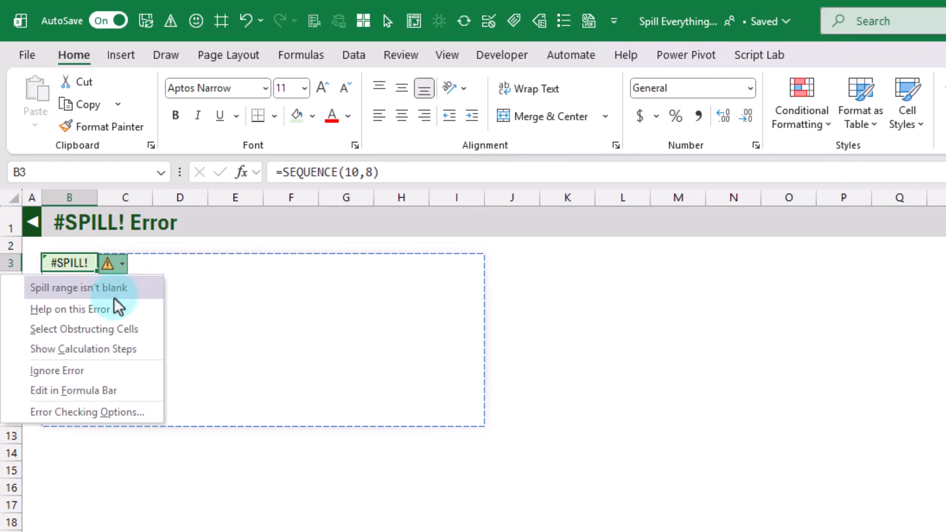
{"action": "left_click", "coordinate": [114, 329]}
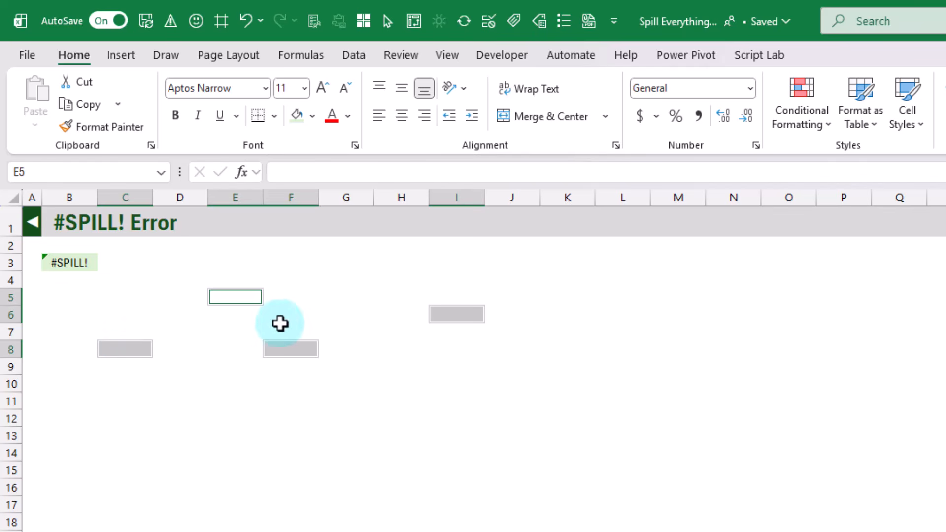
{"action": "key", "text": "Delete"}
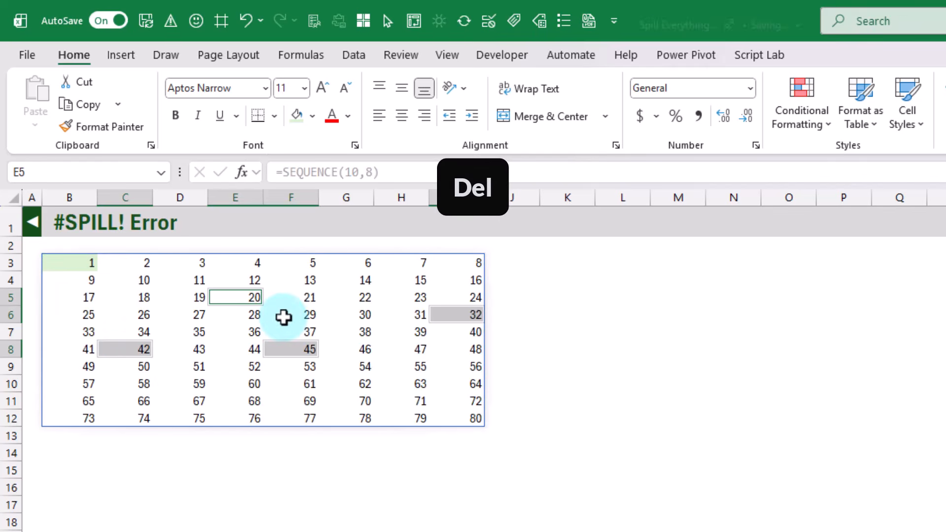
{"action": "left_click", "coordinate": [72, 260]}
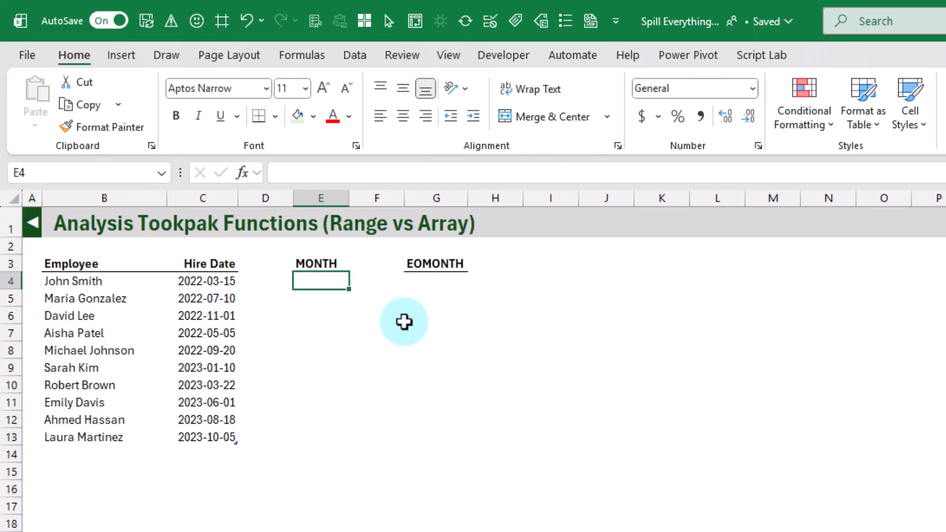
Step: Enter =MONTH(tblEx1[Hire Date]) in E4 and preview the array of values behind its Hire Date argument
{"action": "type", "text": "=mon"}
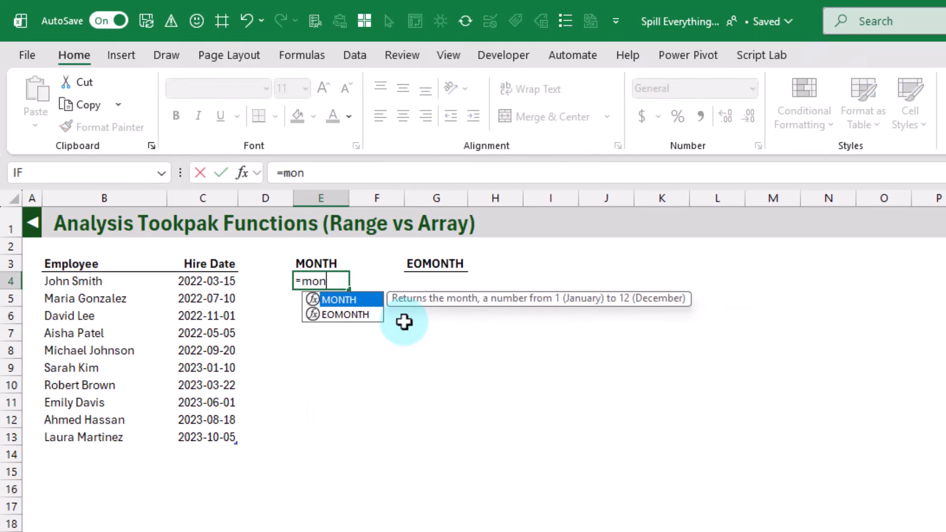
{"action": "key", "text": "Tab"}
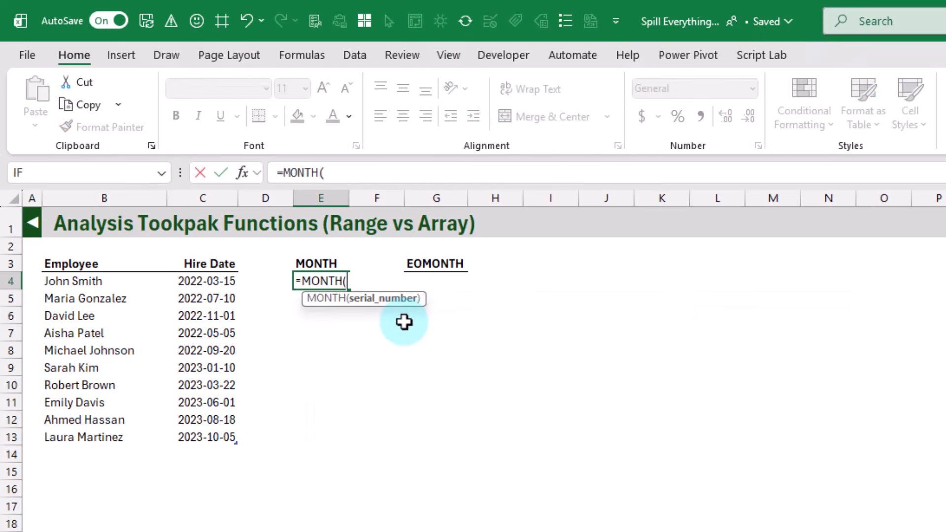
{"action": "left_click", "coordinate": [208, 259]}
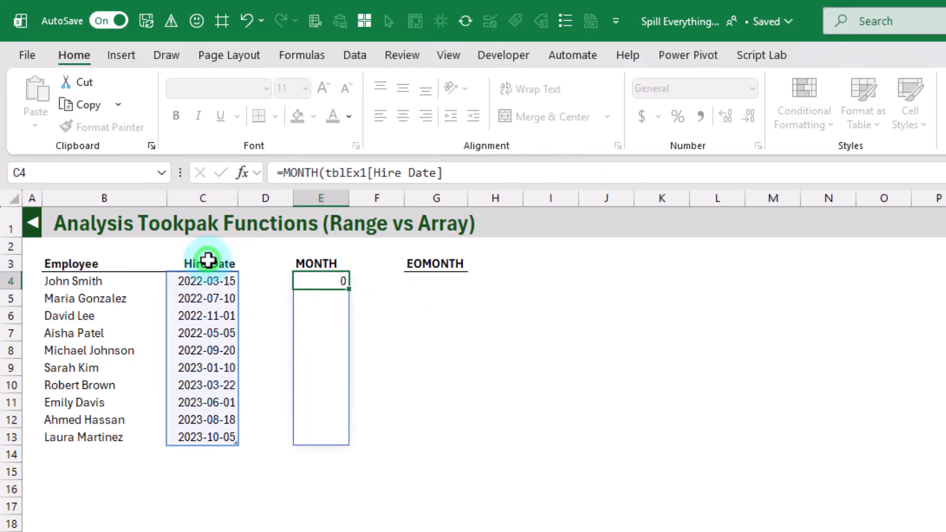
{"action": "key", "text": "Return"}
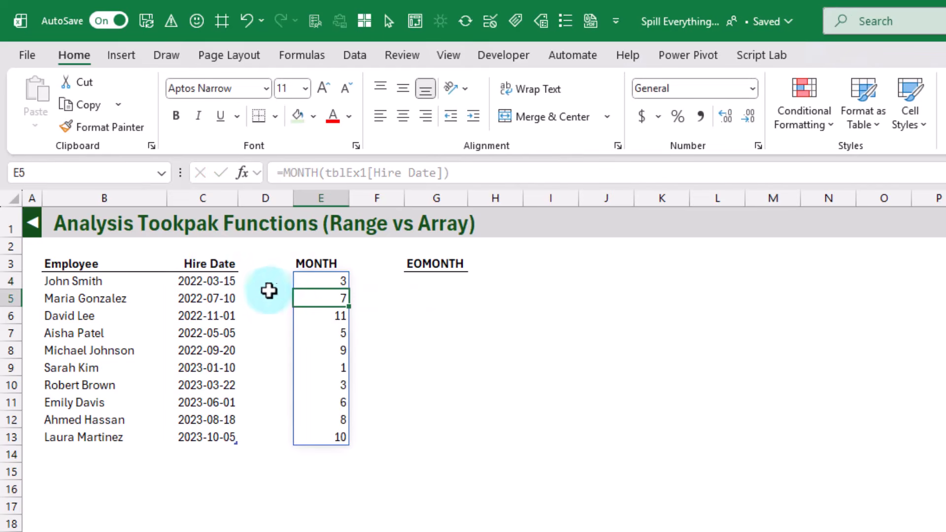
{"action": "left_click", "coordinate": [314, 280]}
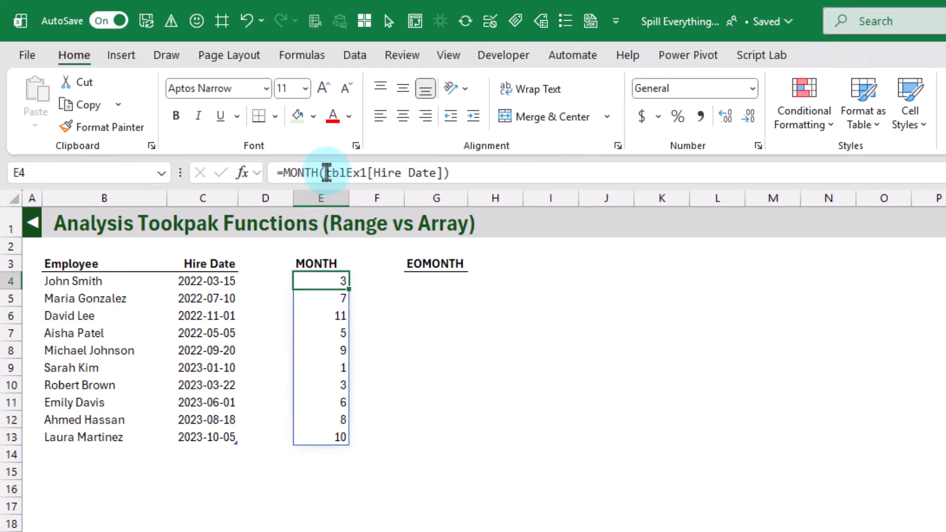
{"action": "left_click_drag", "start_coordinate": [325, 173], "coordinate": [443, 175]}
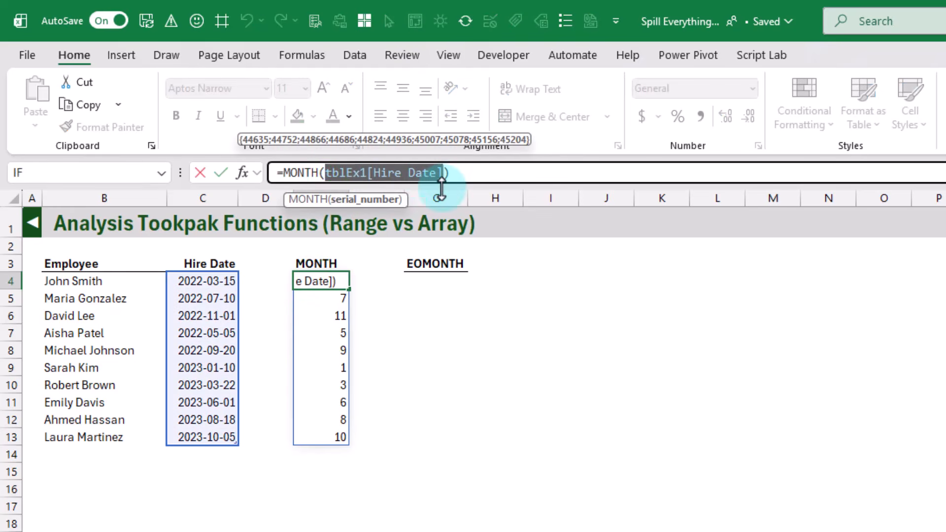
{"action": "key", "text": "Return"}
{"action": "key", "text": "Up"}
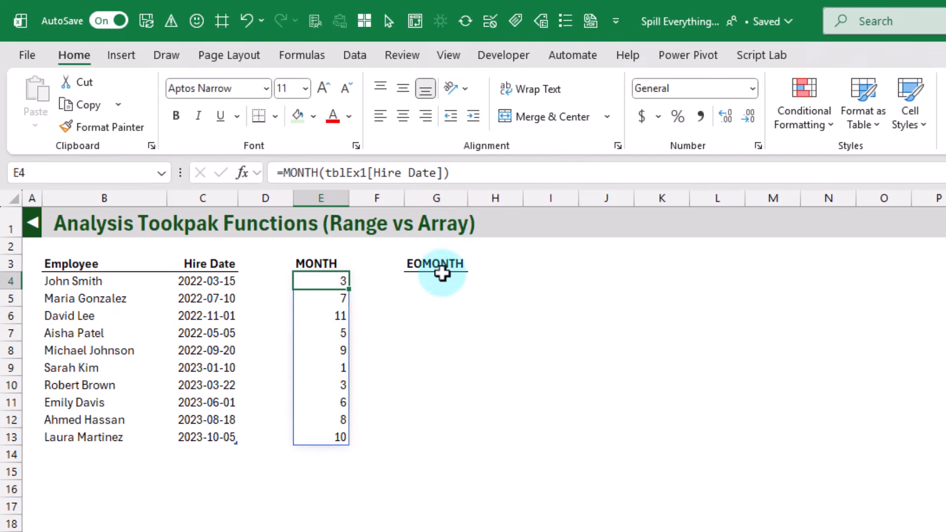
Step: Enter =EOMONTH(tblEx1[Hire Date],0) in G4 under the EOMONTH heading
{"action": "left_click", "coordinate": [441, 280]}
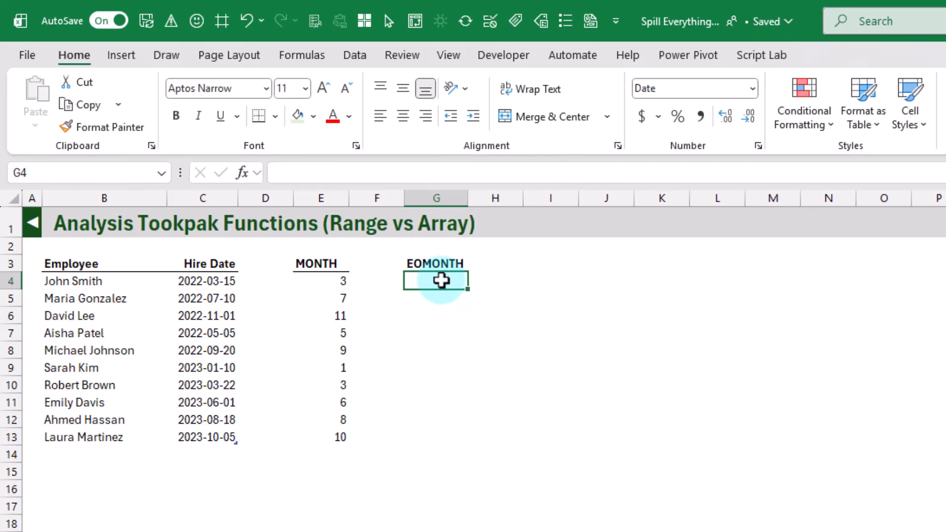
{"action": "type", "text": "=eo"}
{"action": "key", "text": "Tab"}
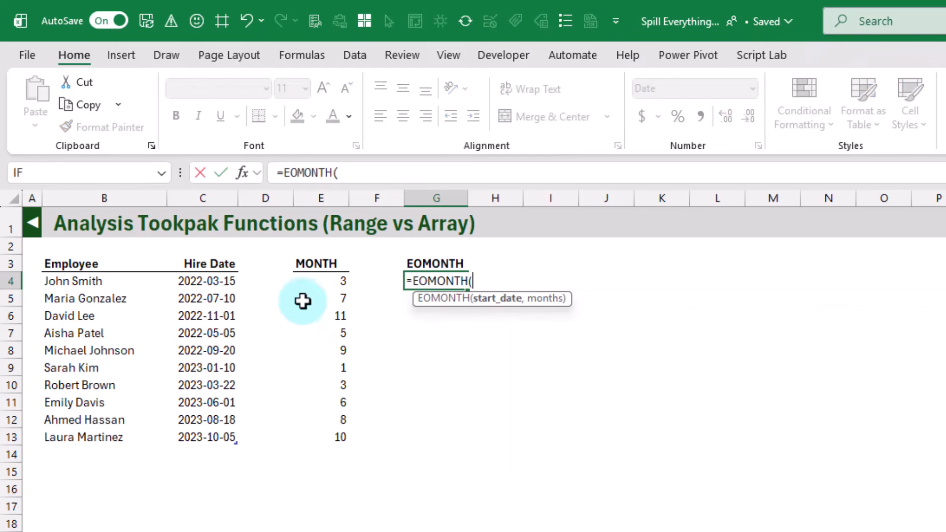
{"action": "left_click", "coordinate": [218, 260]}
{"action": "type", "text": ",0"}
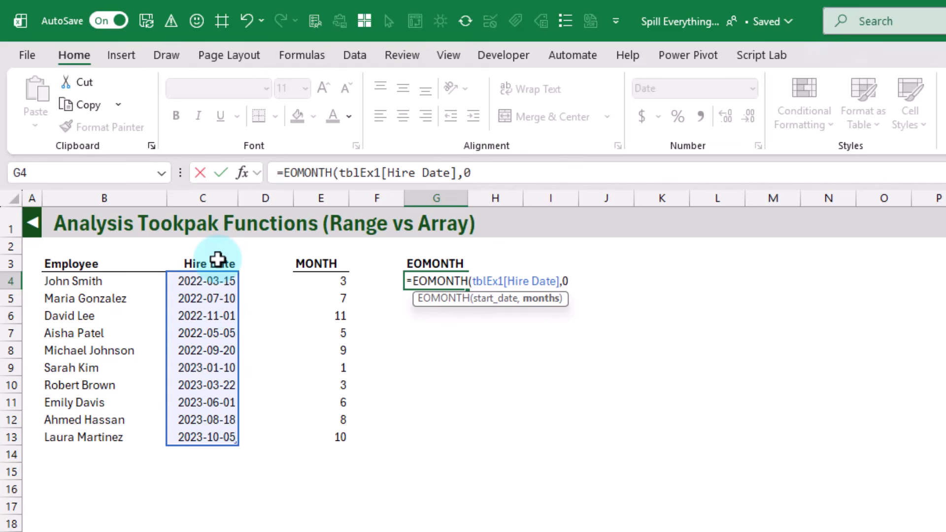
{"action": "type", "text": ")"}
{"action": "key", "text": "Return"}
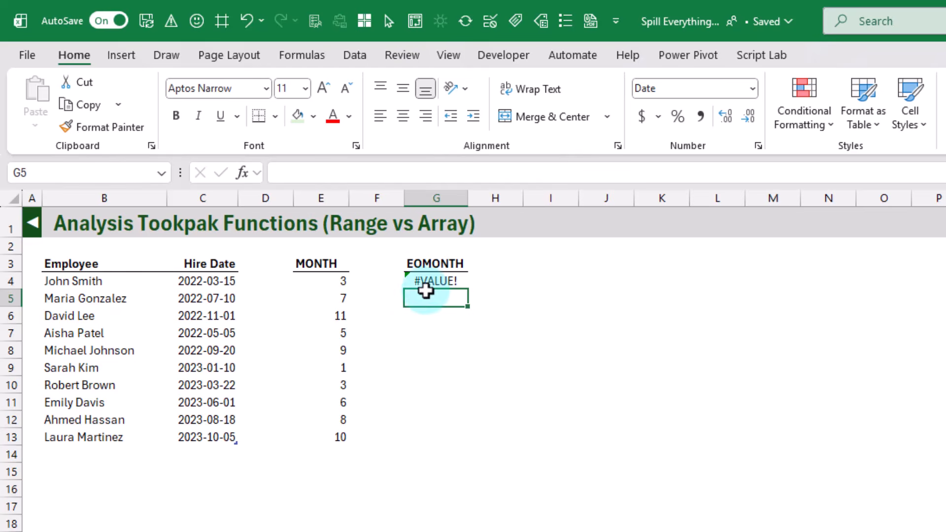
Step: Preview the Hire Date argument in G4's formula and multiply it by 1, giving =EOMONTH(1*tblEx1[Hire Date],0)
{"action": "left_click", "coordinate": [428, 280]}
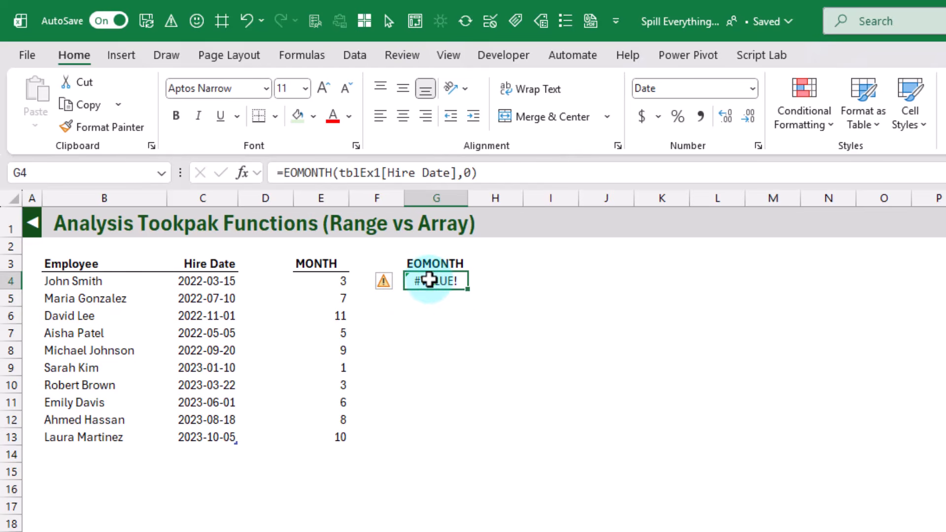
{"action": "left_click", "coordinate": [338, 173]}
{"action": "left_click_drag", "start_coordinate": [339, 173], "coordinate": [457, 173]}
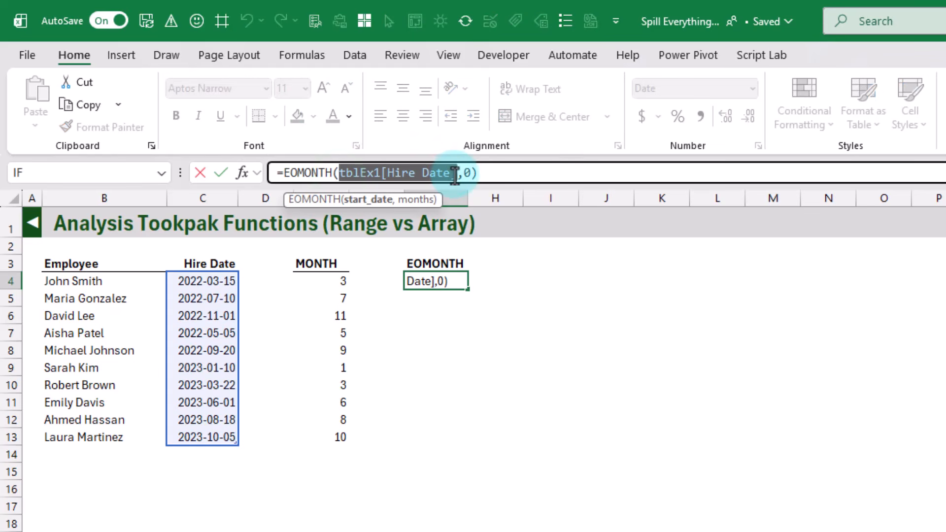
{"action": "left_click", "coordinate": [338, 173]}
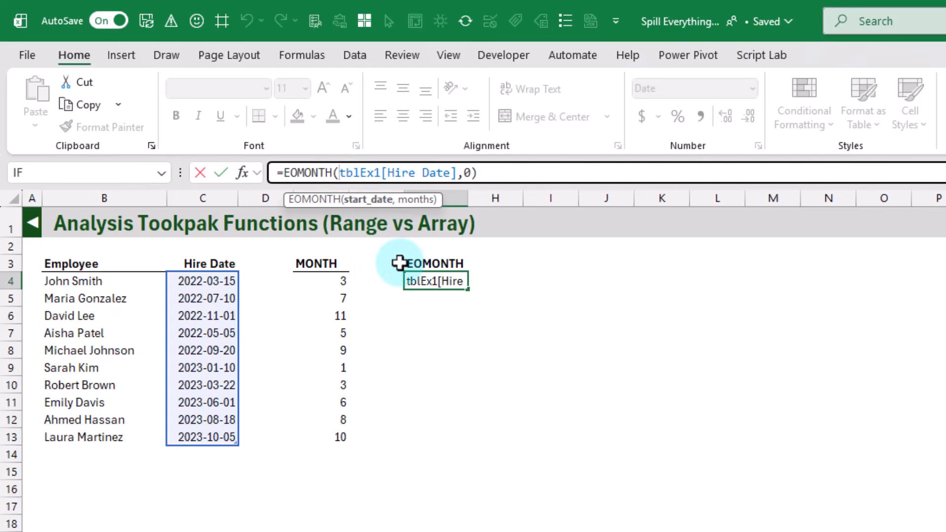
{"action": "type", "text": "1"}
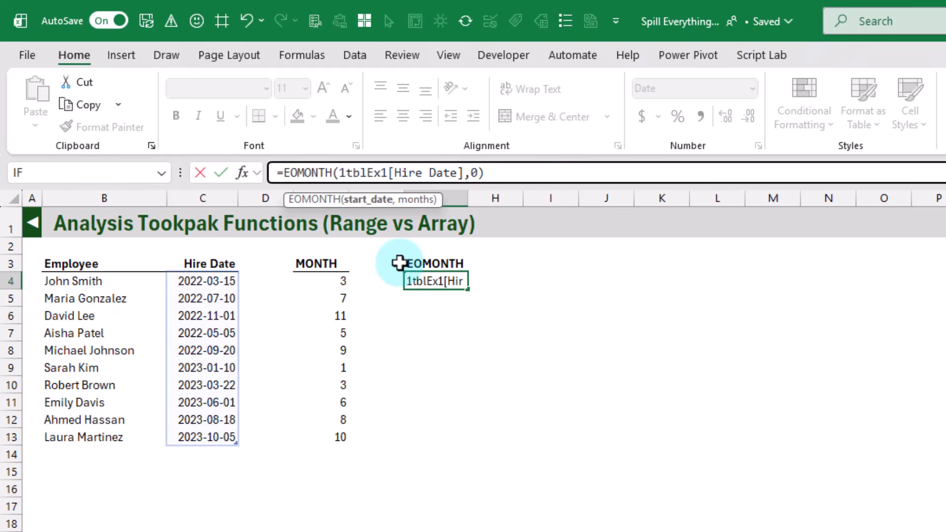
{"action": "type", "text": "*"}
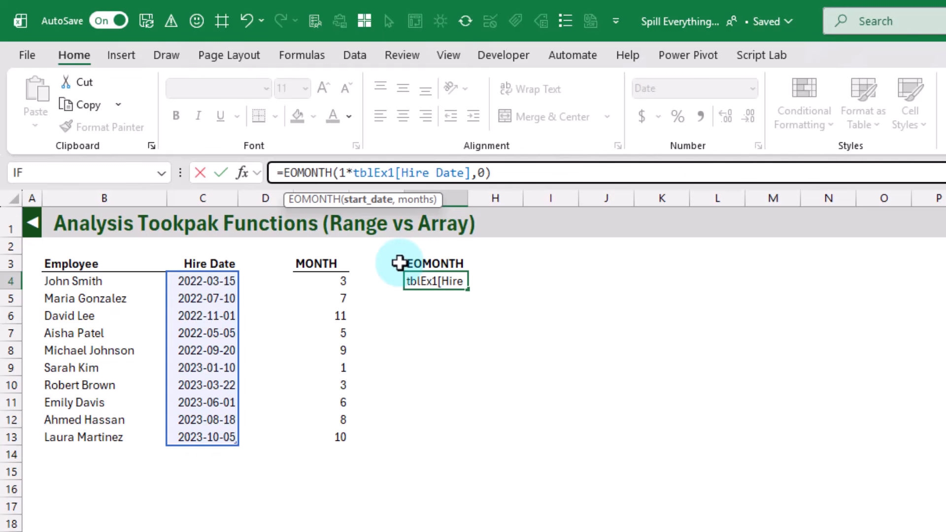
{"action": "key", "text": "Return"}
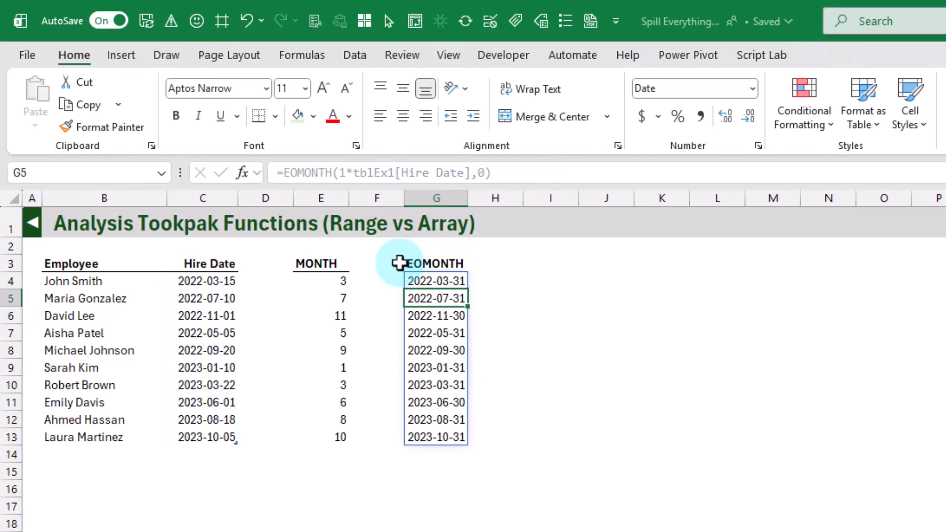
{"action": "left_click", "coordinate": [427, 284]}
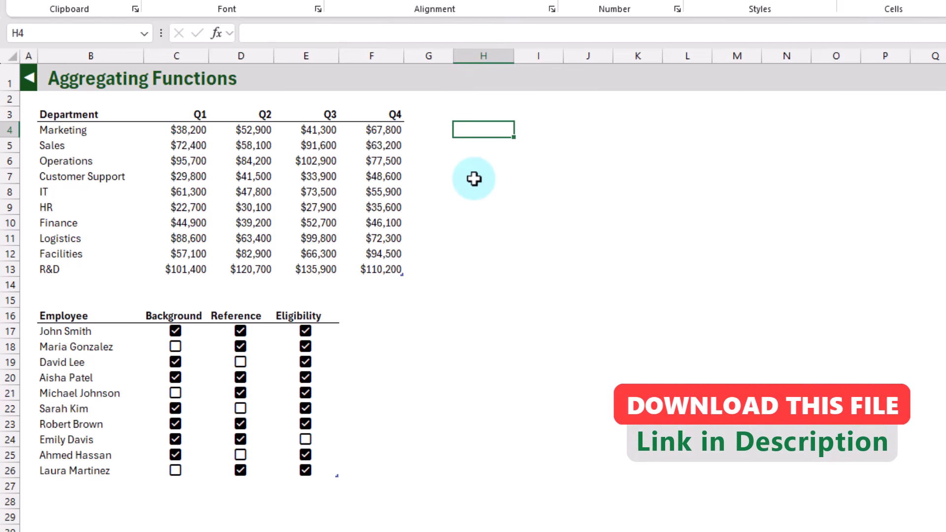
Step: Try one SUM formula in H4 over the Q1 to Q4 columns of the department budget table, and clear it again
{"action": "type", "text": "=sum"}
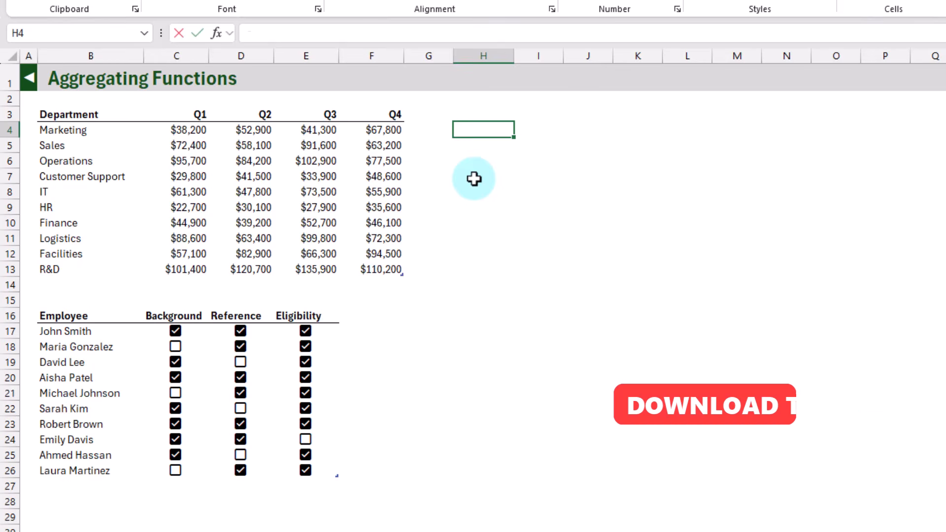
{"action": "key", "text": "Tab"}
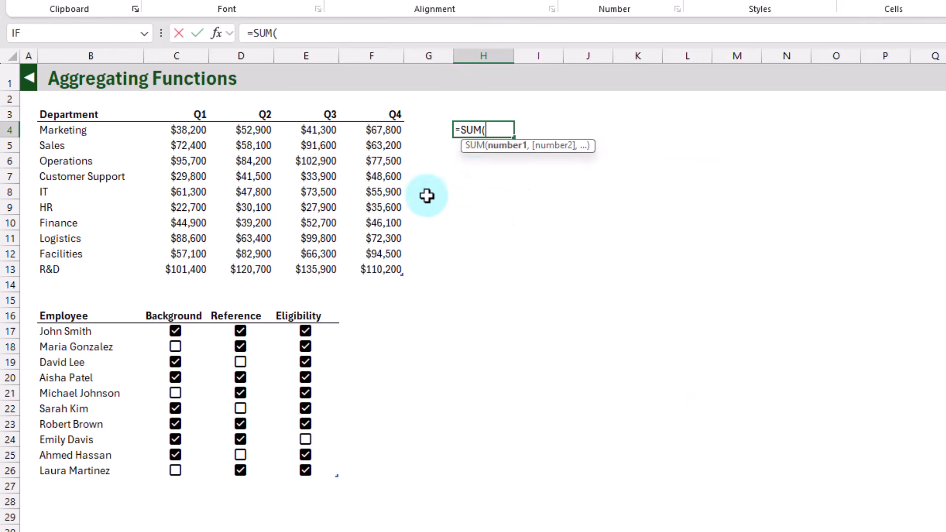
{"action": "left_click_drag", "start_coordinate": [196, 129], "coordinate": [381, 272]}
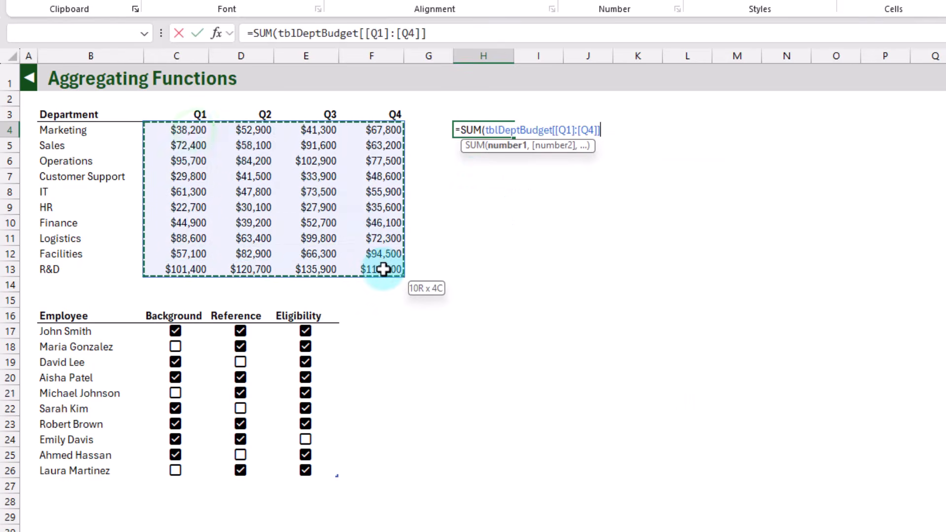
{"action": "key", "text": "Return"}
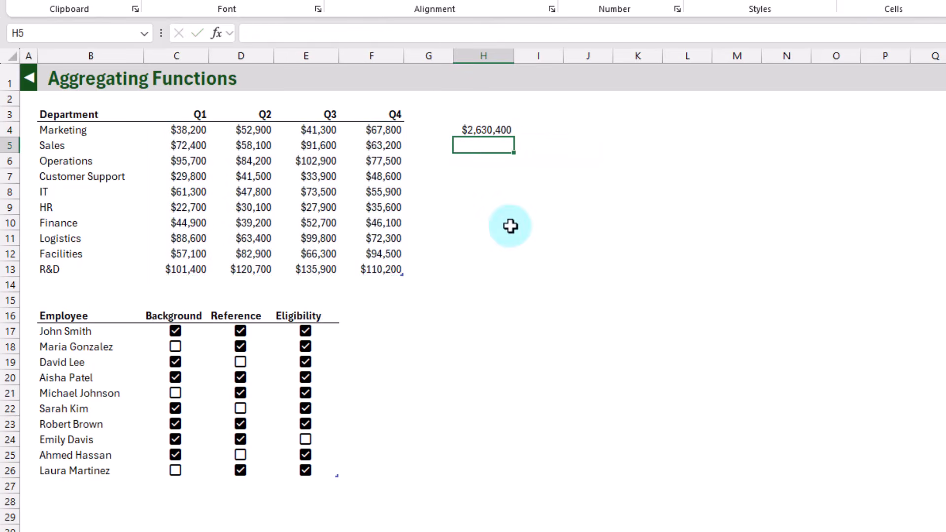
{"action": "key", "text": "Up"}
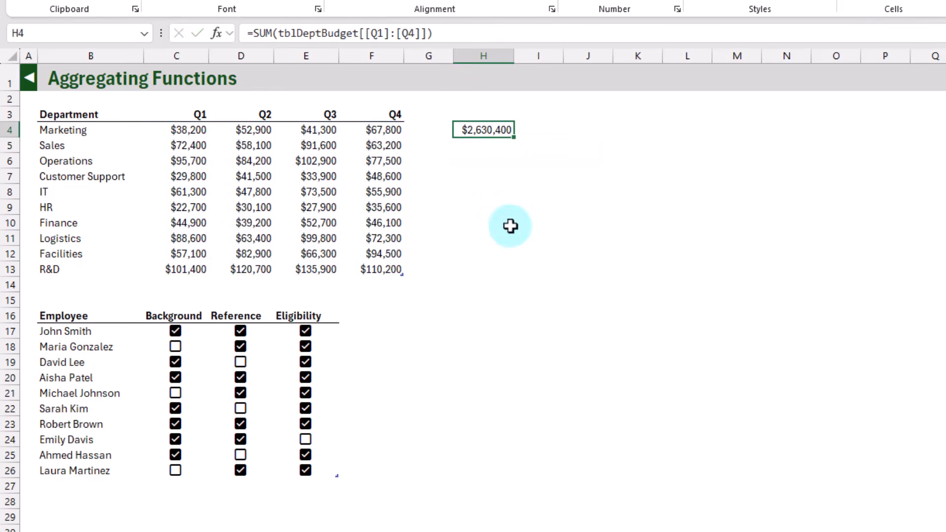
{"action": "key", "text": "Delete"}
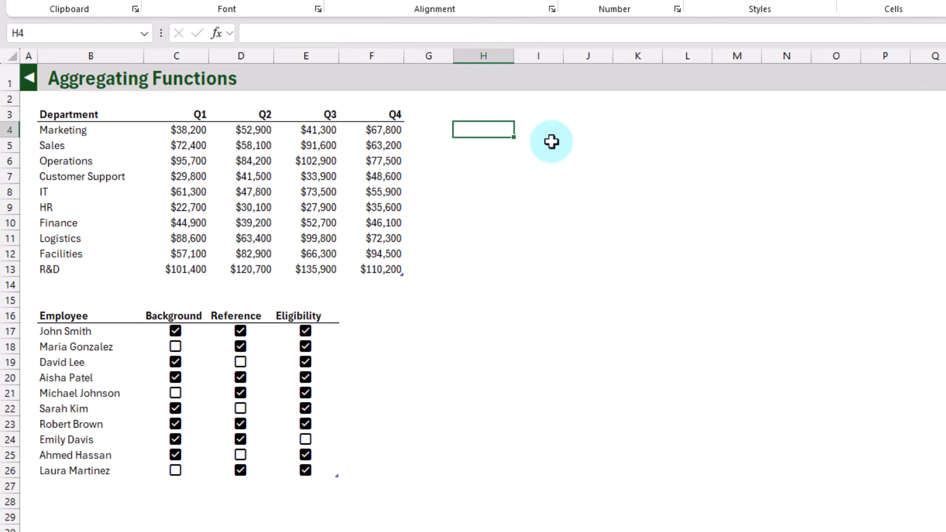
Step: Start a BYROW formula in H4 with the Q1 to Q4 columns of tblDeptBudget as its array
{"action": "type", "text": "=by"}
{"action": "key", "text": "Down"}
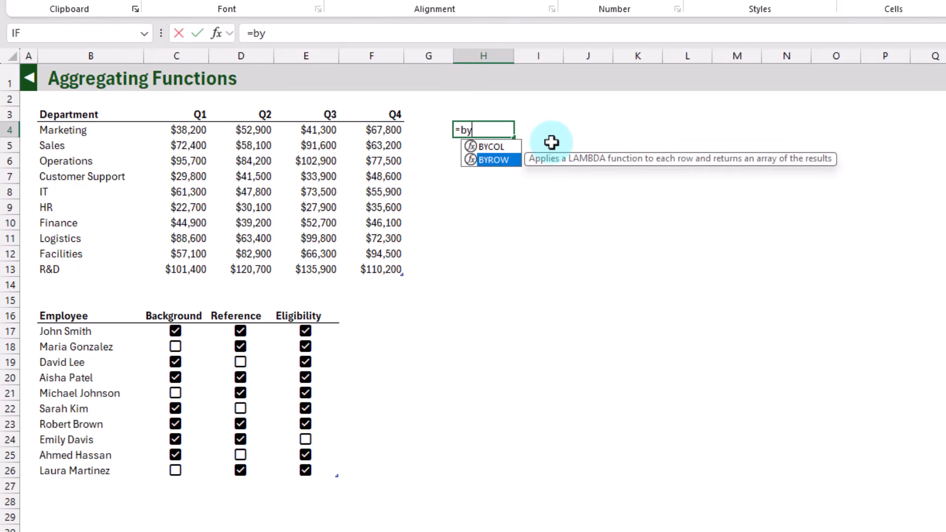
{"action": "key", "text": "Tab"}
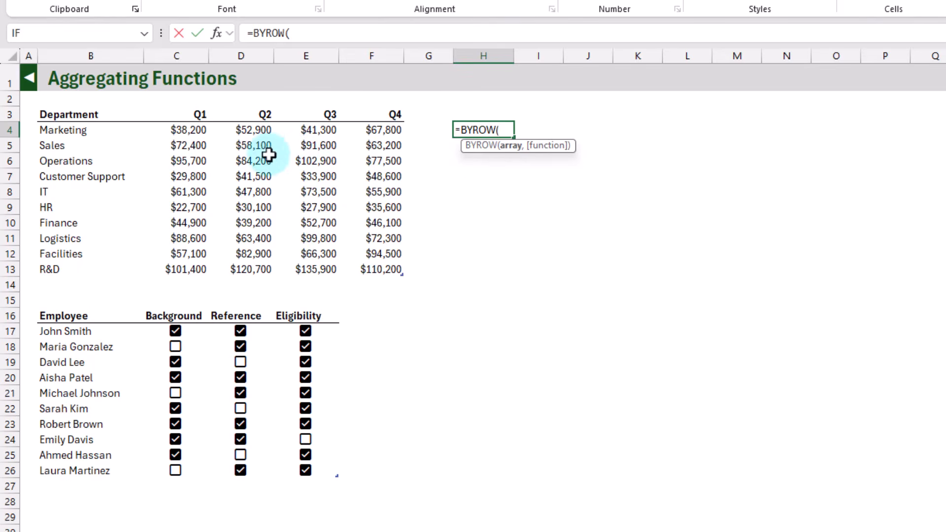
{"action": "left_click_drag", "start_coordinate": [202, 129], "coordinate": [372, 260]}
{"action": "left_click_drag", "start_coordinate": [389, 269], "coordinate": [389, 269]}
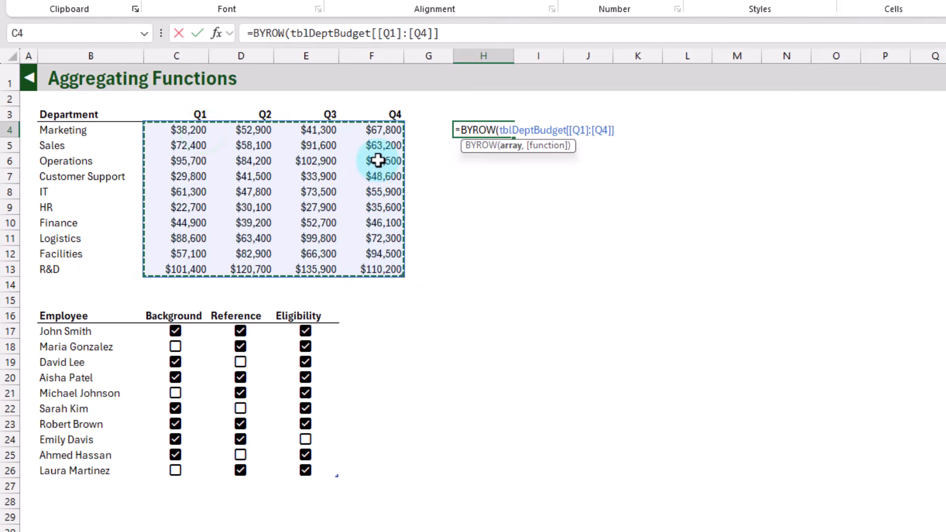
{"action": "type", "text": ","}
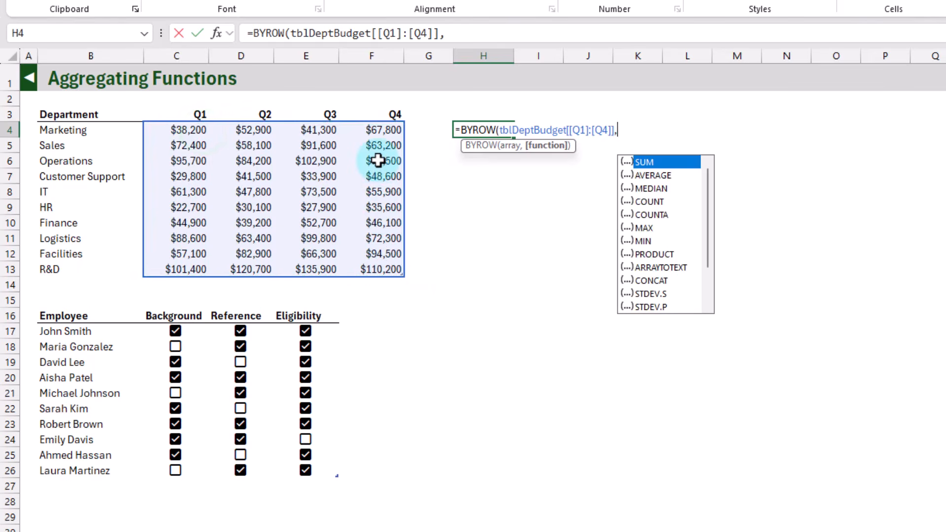
{"action": "type", "text": "la"}
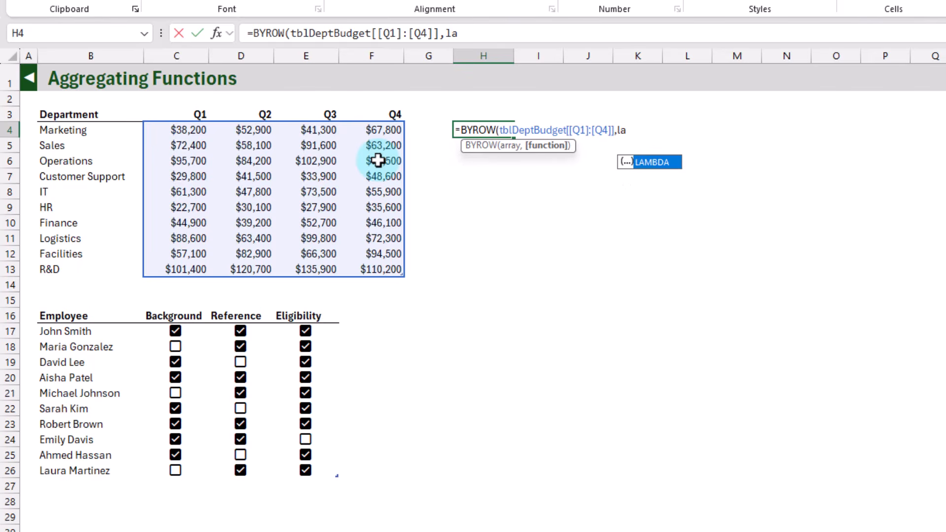
Step: Complete H4's BYROW formula with LAMBDA(row,SUM(row)) as its function argument
{"action": "key", "text": "Tab"}
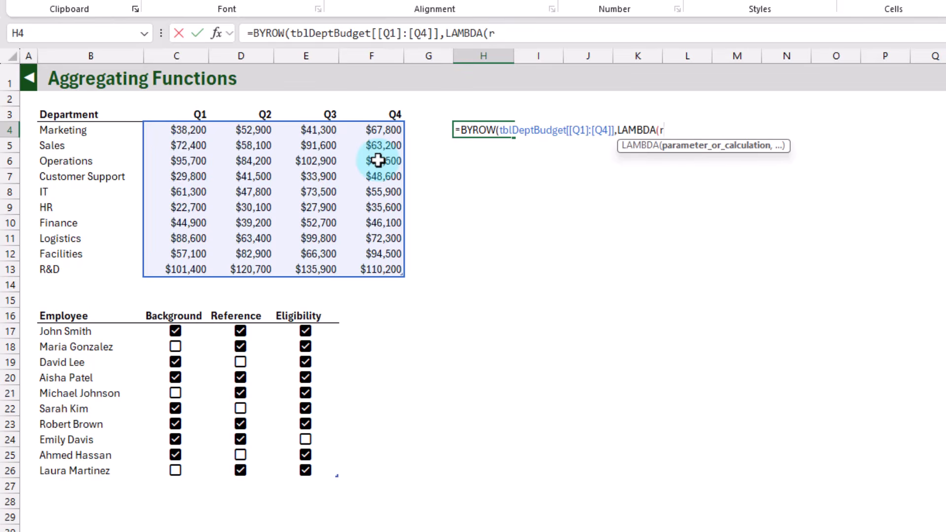
{"action": "type", "text": "row,sum"}
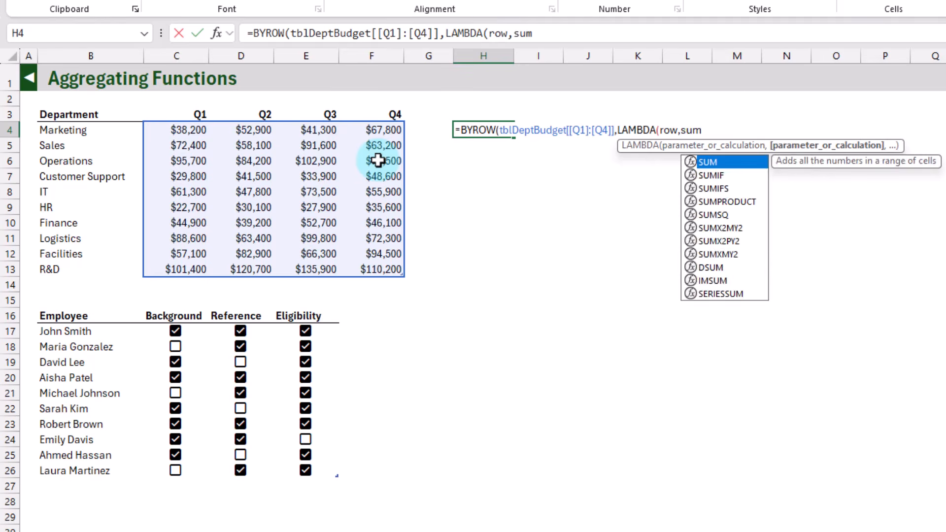
{"action": "key", "text": "Tab"}
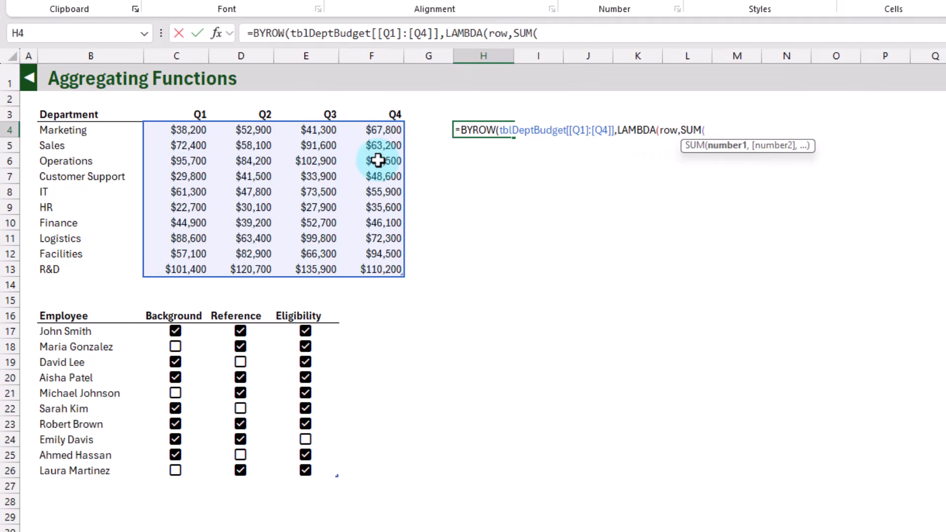
{"action": "type", "text": "row"}
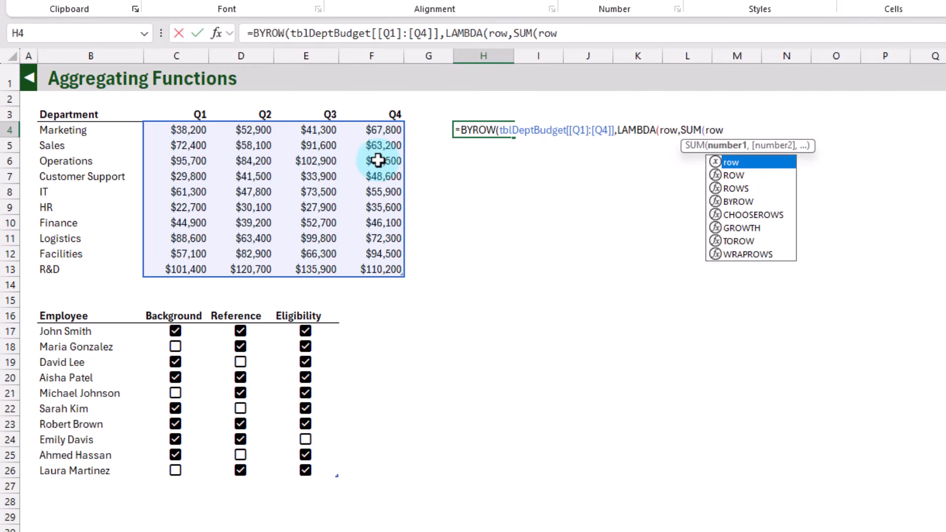
{"action": "type", "text": "))"}
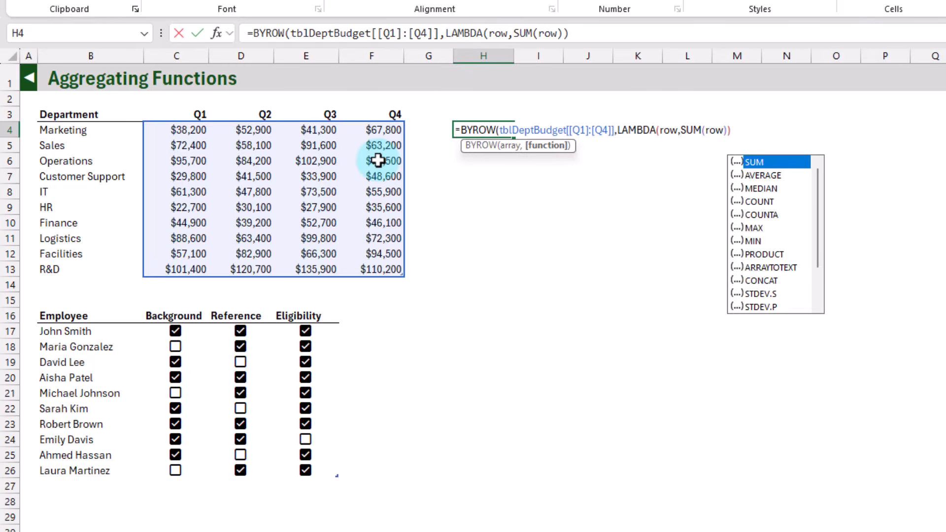
{"action": "type", "text": ")"}
{"action": "key", "text": "Return"}
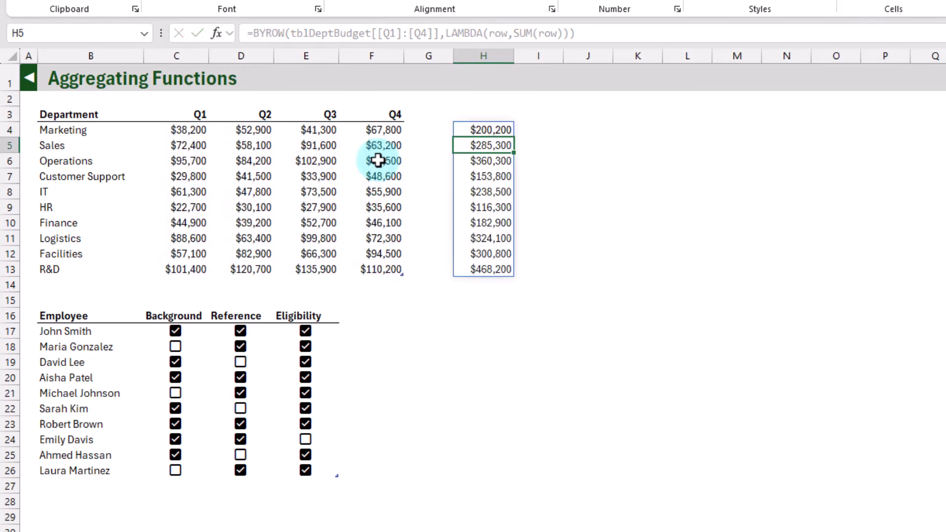
{"action": "key", "text": "Up"}
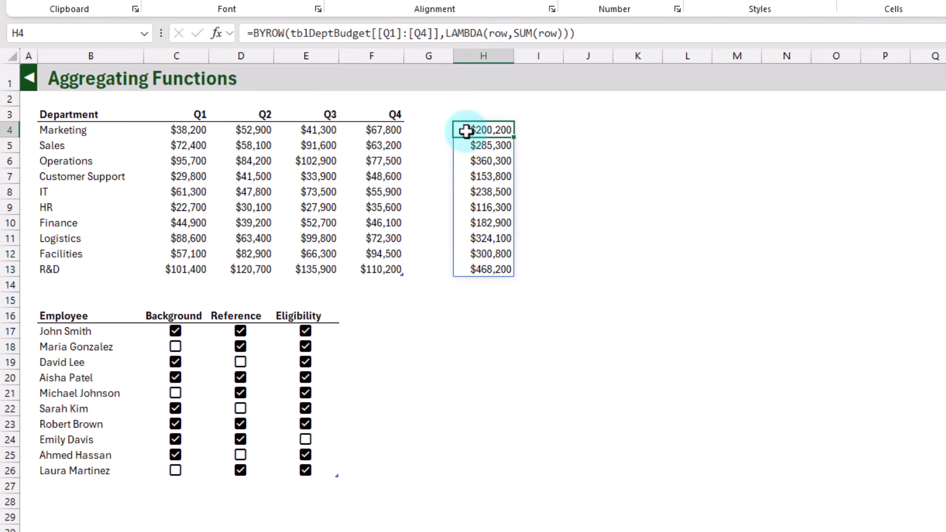
Step: Replace the LAMBDA expression in H4's formula with SUM, giving =BYROW(tblDeptBudget[[Q1]:[Q4]],SUM)
{"action": "left_click", "coordinate": [446, 33]}
{"action": "left_click_drag", "start_coordinate": [472, 37], "coordinate": [567, 36]}
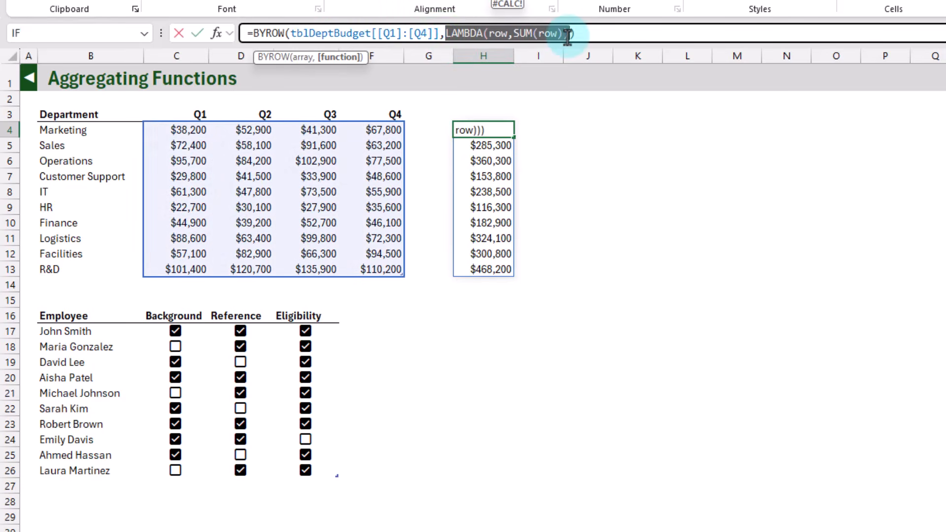
{"action": "type", "text": "sum"}
{"action": "key", "text": "Tab"}
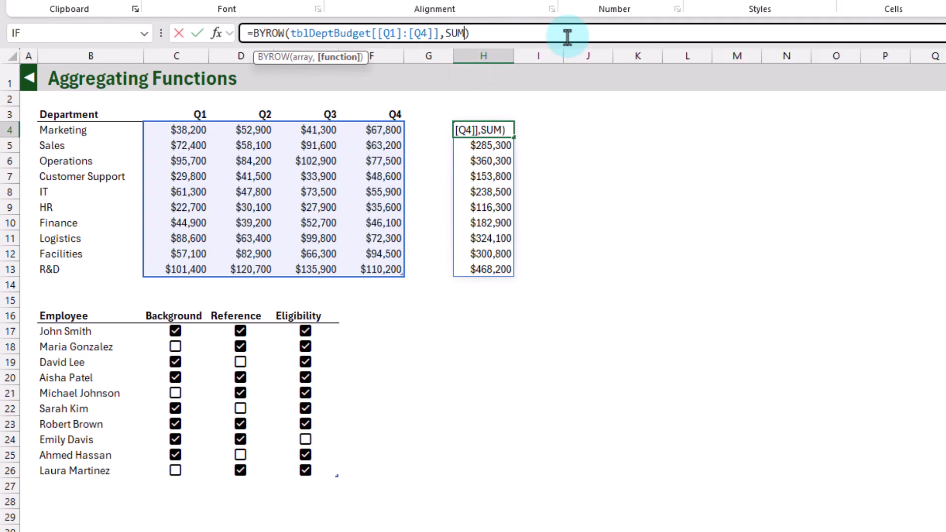
{"action": "key", "text": "Return"}
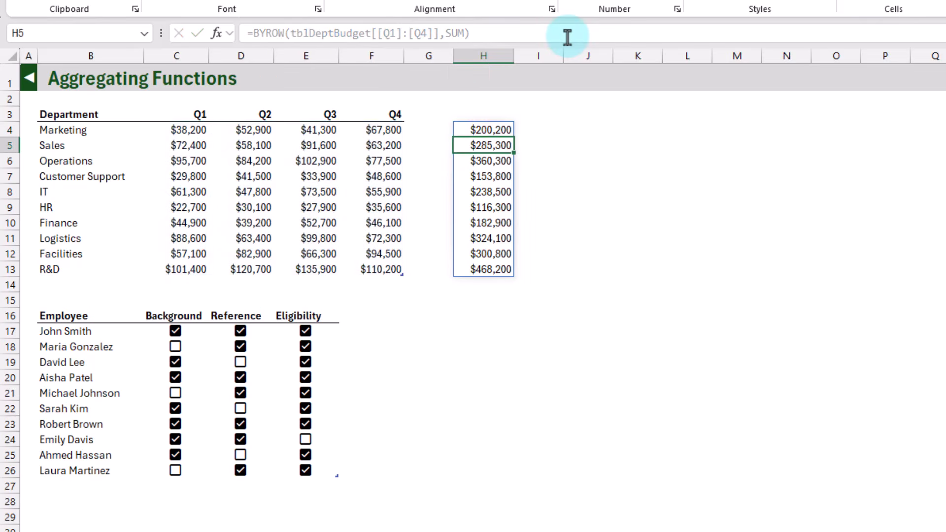
{"action": "key", "text": "Up"}
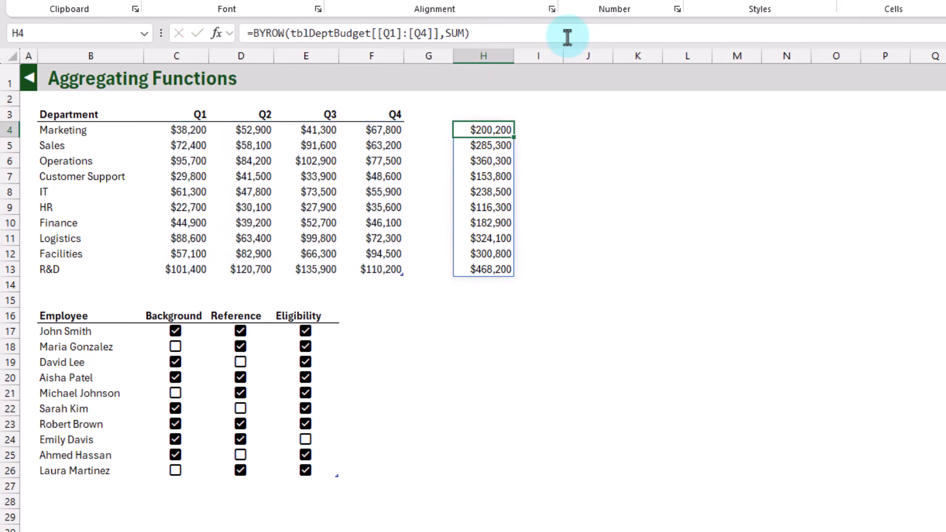
Step: Try a single AND formula in H17 over the Background to Eligibility columns of tblHRChecks, and clear it again
{"action": "left_click", "coordinate": [474, 303]}
{"action": "left_click", "coordinate": [475, 330]}
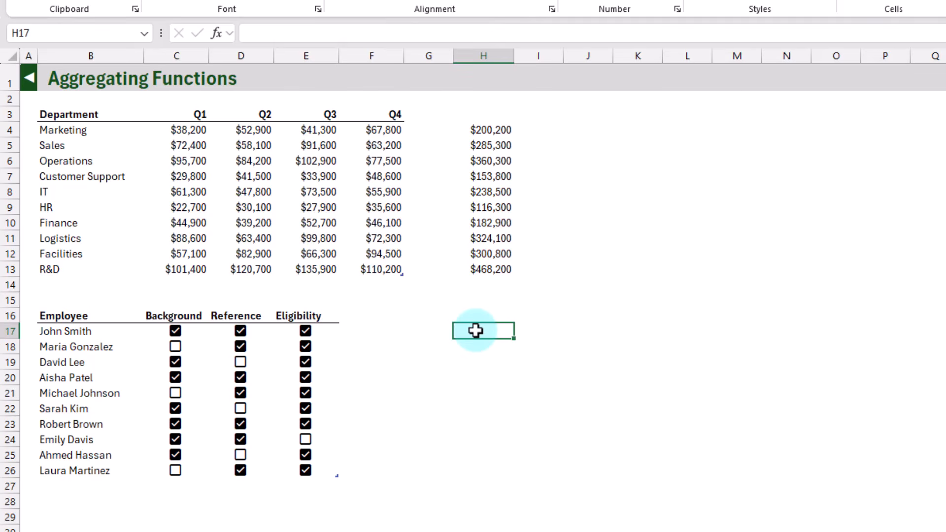
{"action": "type", "text": "=and"}
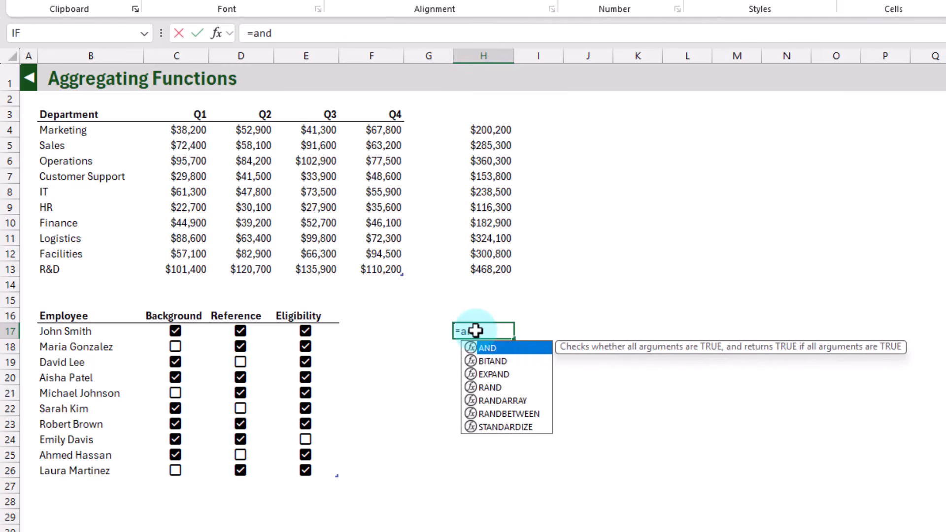
{"action": "key", "text": "Tab"}
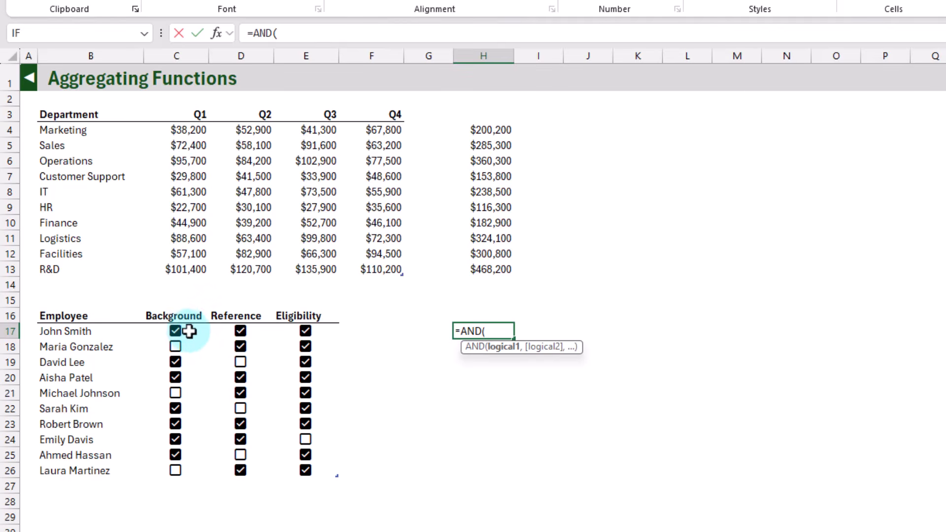
{"action": "left_click_drag", "start_coordinate": [191, 329], "coordinate": [310, 469]}
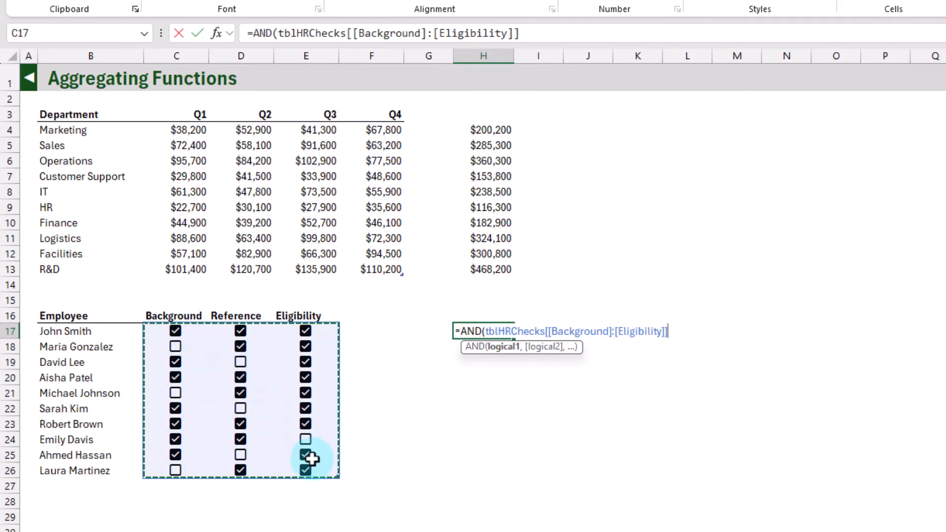
{"action": "key", "text": "Return"}
{"action": "key", "text": "Up"}
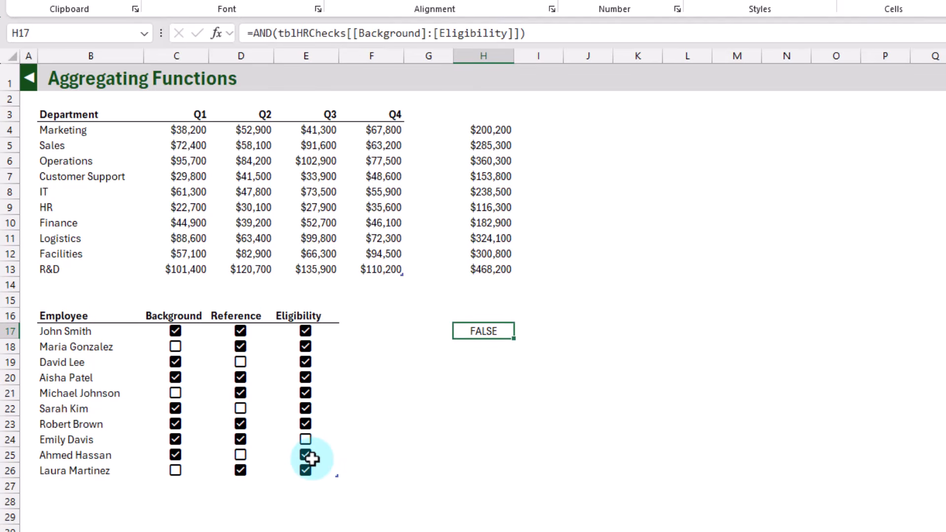
{"action": "key", "text": "Delete"}
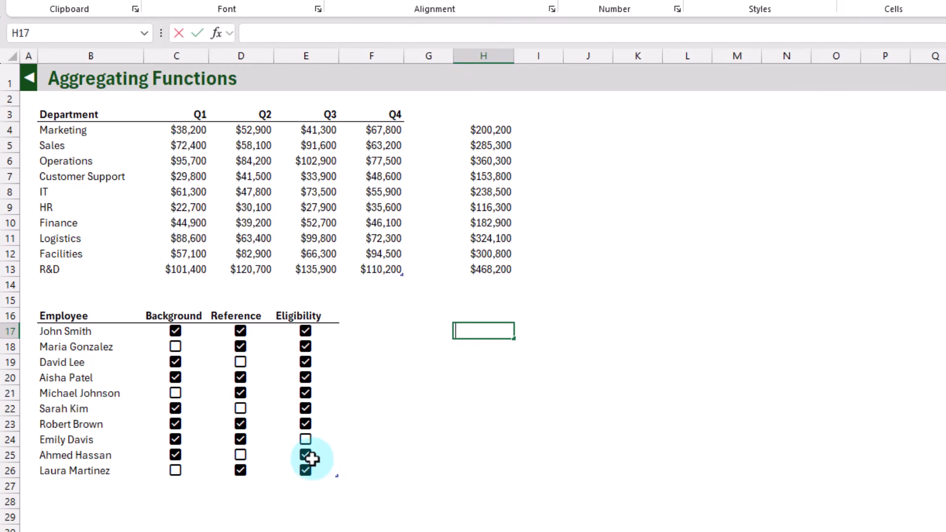
Step: Start a BYROW formula in H17 with the Background to Eligibility columns of tblHRChecks as its array
{"action": "type", "text": "=by"}
{"action": "key", "text": "Down"}
{"action": "key", "text": "Tab"}
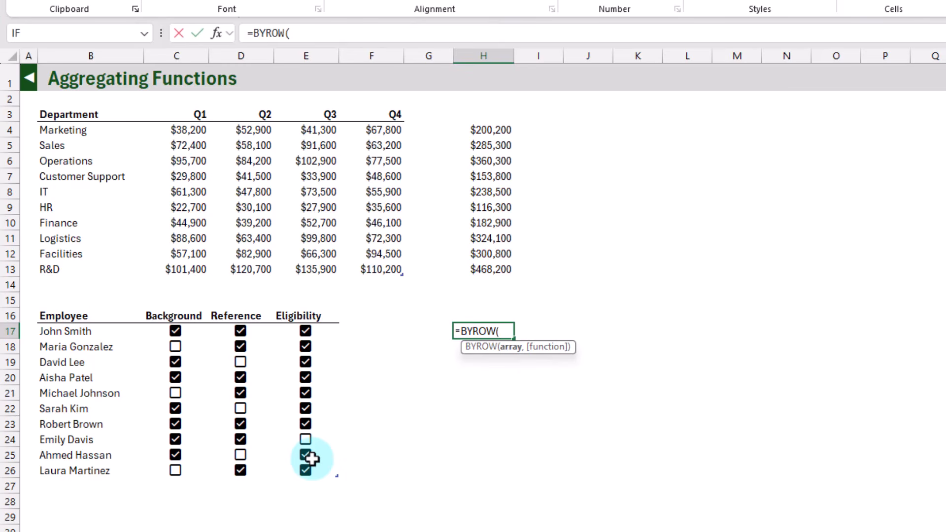
{"action": "left_click_drag", "start_coordinate": [193, 331], "coordinate": [309, 469]}
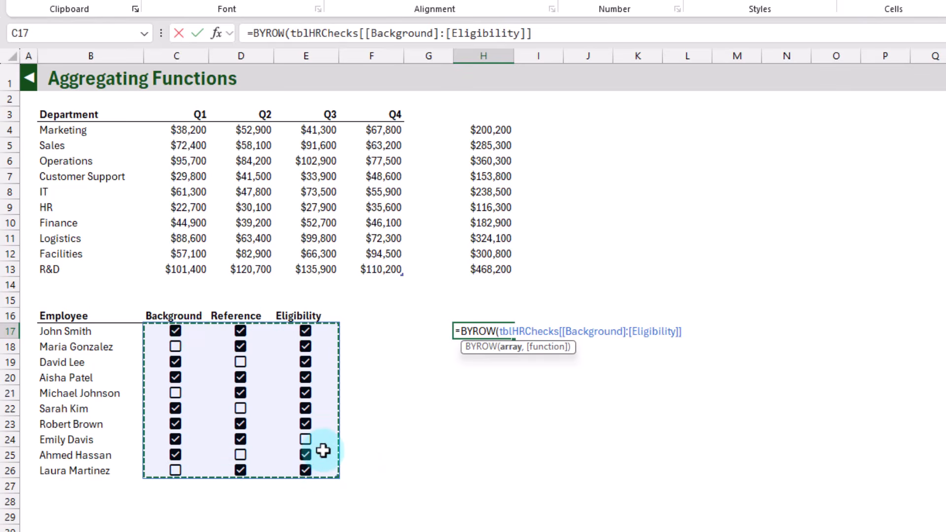
{"action": "type", "text": ","}
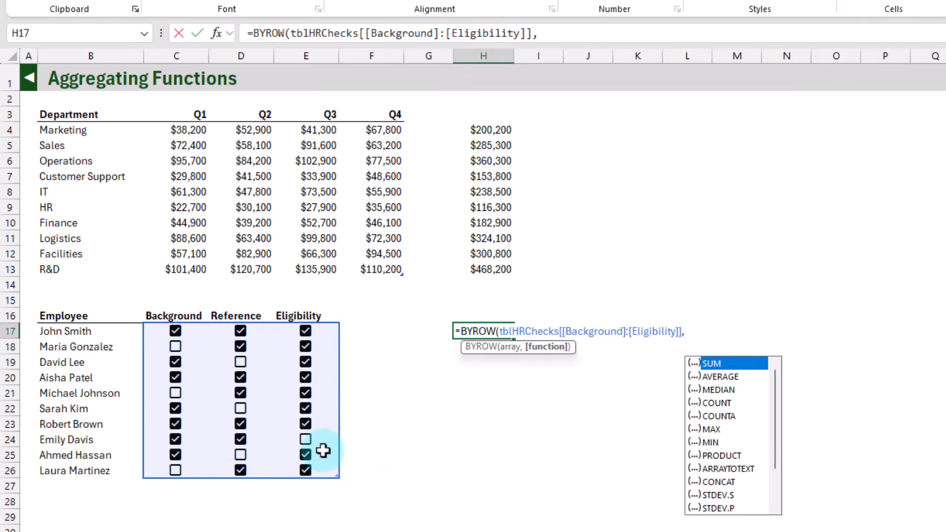
Step: Browse the suggested functions and complete H17's formula as =BYROW(tblHRChecks[[Background]:[Eligibility]],AND)
{"action": "key", "text": "Down"}
{"action": "key", "text": "Down"}
{"action": "key", "text": "Down"}
{"action": "key", "text": "Down"}
{"action": "key", "text": "Down"}
{"action": "key", "text": "Down"}
{"action": "key", "text": "Down"}
{"action": "key", "text": "Down"}
{"action": "key", "text": "Down"}
{"action": "key", "text": "Down"}
{"action": "key", "text": "Down"}
{"action": "key", "text": "Down"}
{"action": "key", "text": "Down"}
{"action": "key", "text": "Down"}
{"action": "key", "text": "Down"}
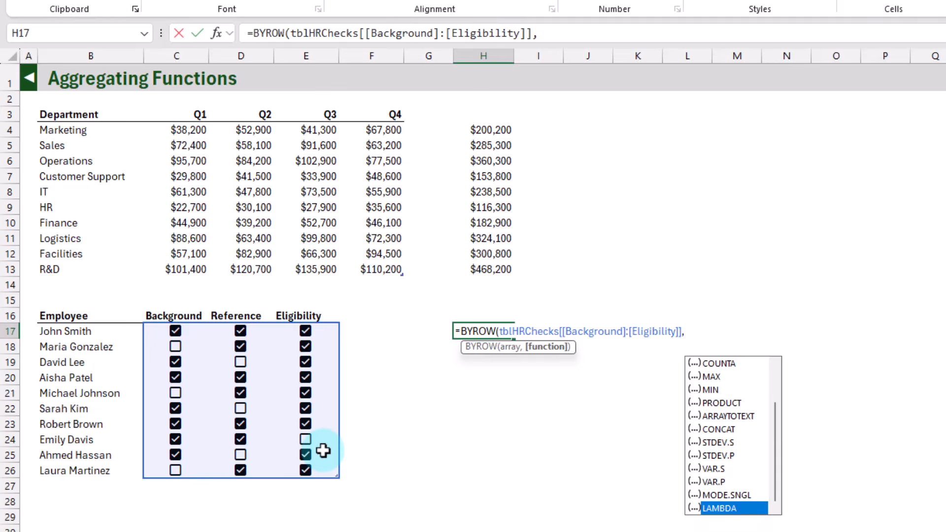
{"action": "key", "text": "Up"}
{"action": "key", "text": "Up"}
{"action": "key", "text": "Up"}
{"action": "key", "text": "Up"}
{"action": "key", "text": "Up"}
{"action": "key", "text": "Up"}
{"action": "key", "text": "Up"}
{"action": "key", "text": "Up"}
{"action": "key", "text": "Up"}
{"action": "key", "text": "Up"}
{"action": "key", "text": "Up"}
{"action": "key", "text": "Up"}
{"action": "key", "text": "Up"}
{"action": "key", "text": "Up"}
{"action": "key", "text": "Up"}
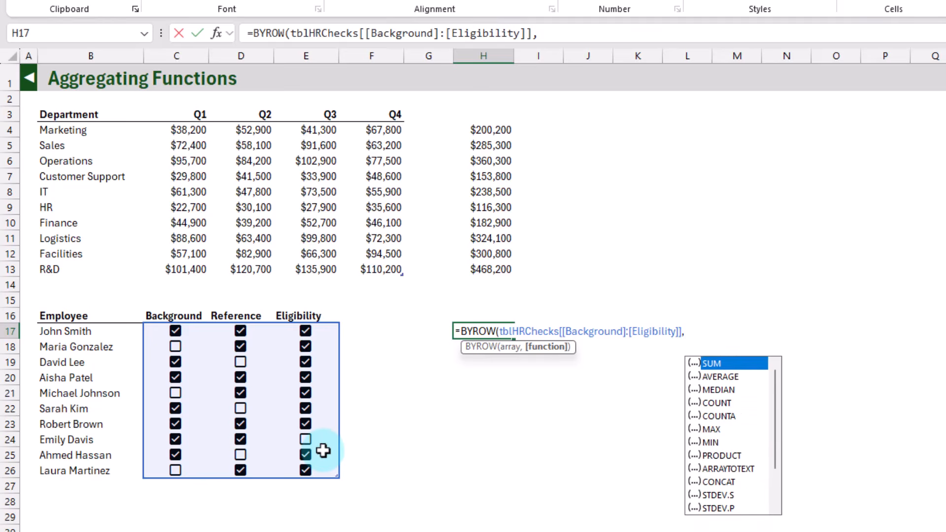
{"action": "type", "text": "AND"}
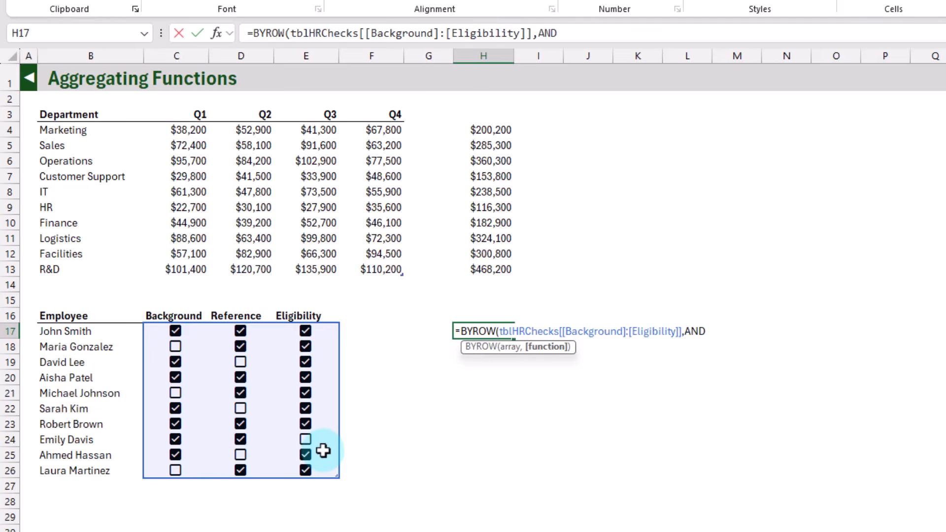
{"action": "type", "text": ")"}
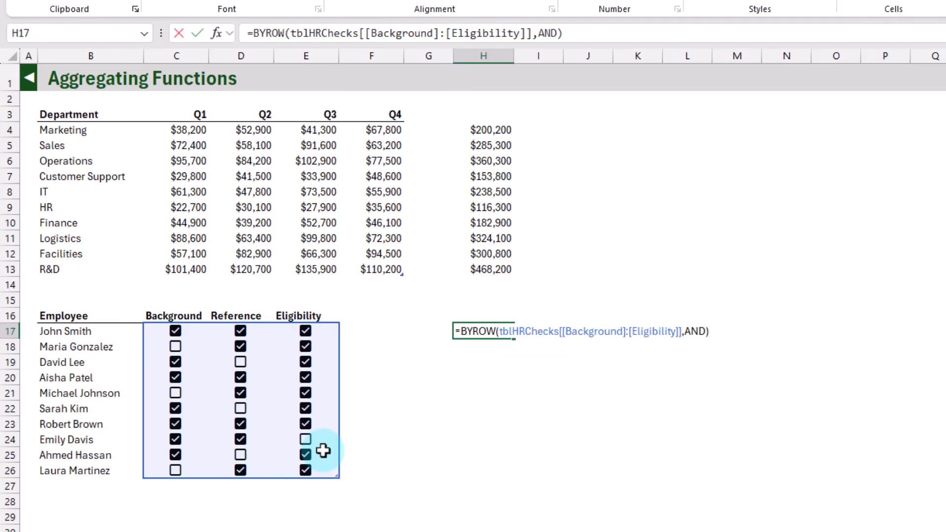
{"action": "key", "text": "Return"}
{"action": "key", "text": "Up"}
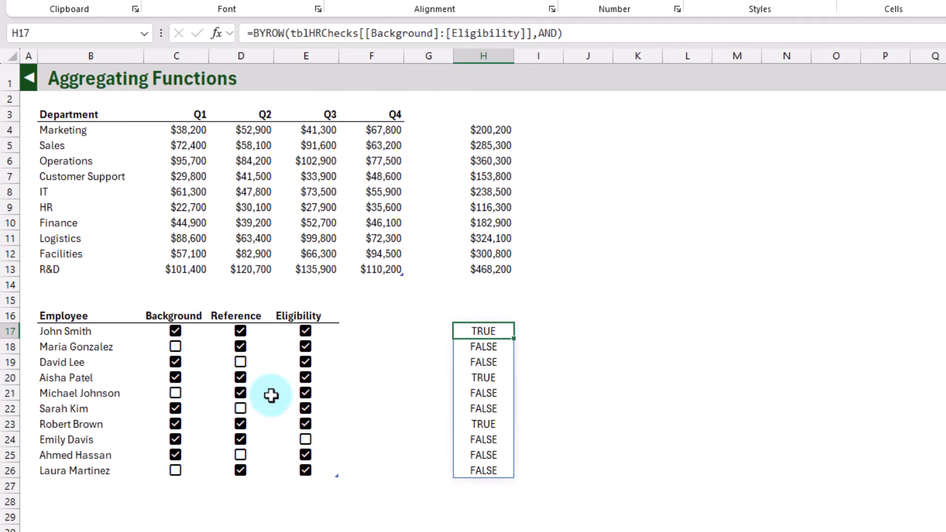
Step: Compare the checkboxes in rows 17 and 18 of the employee table with the results in H17 and H18
{"action": "left_click", "coordinate": [196, 334]}
{"action": "left_click_drag", "start_coordinate": [195, 334], "coordinate": [309, 332]}
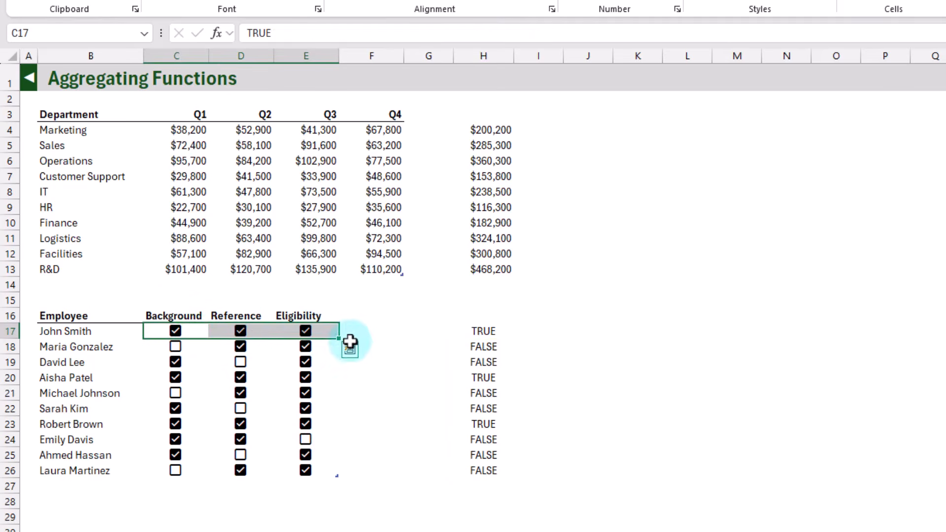
{"action": "left_click", "coordinate": [480, 331]}
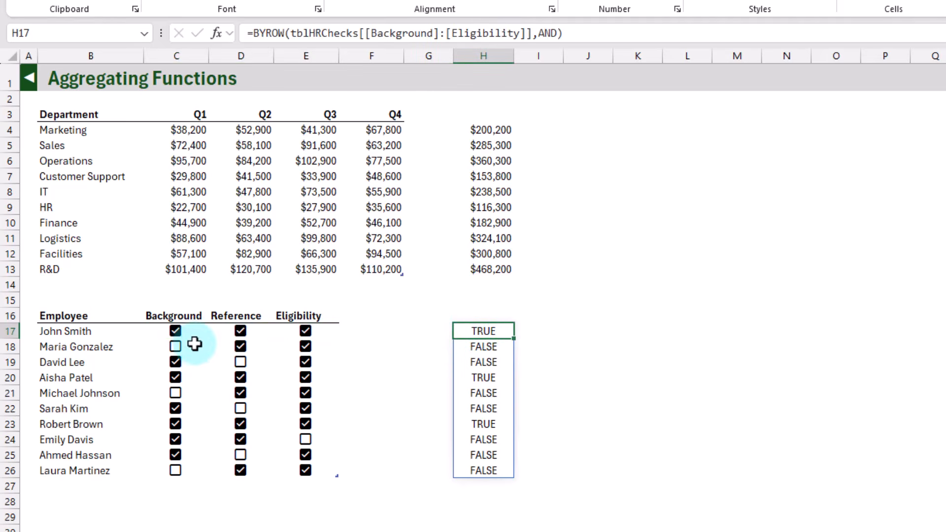
{"action": "left_click_drag", "start_coordinate": [194, 345], "coordinate": [323, 347]}
{"action": "left_click", "coordinate": [476, 351]}
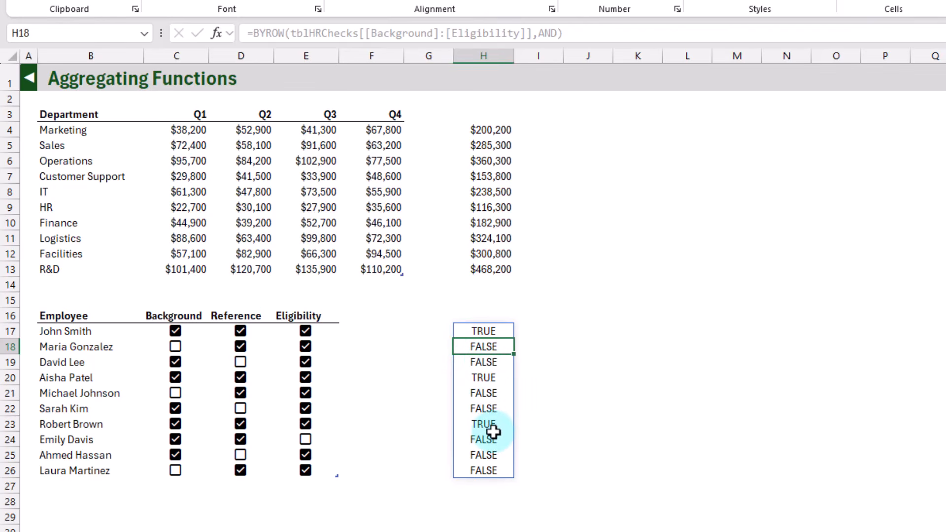
Step: Start a BYCOL formula in cell J17
{"action": "left_click", "coordinate": [573, 330]}
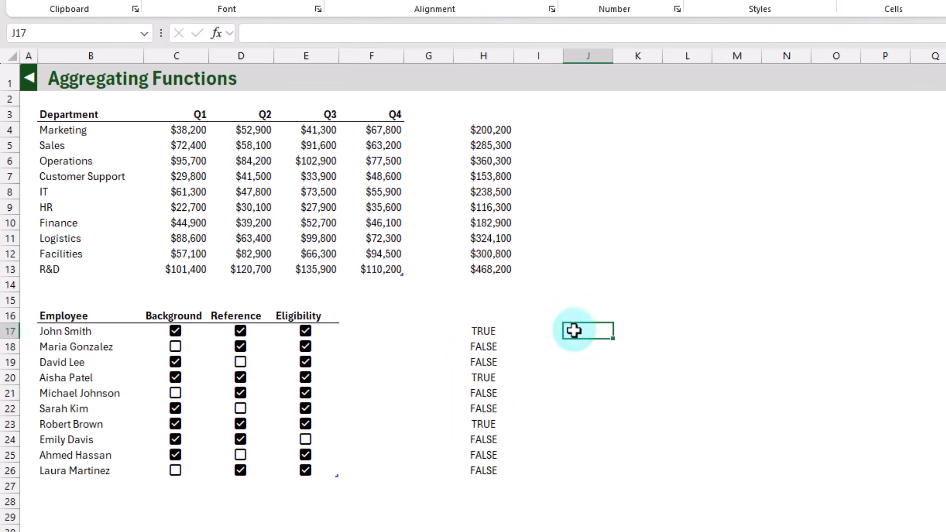
{"action": "type", "text": "=by"}
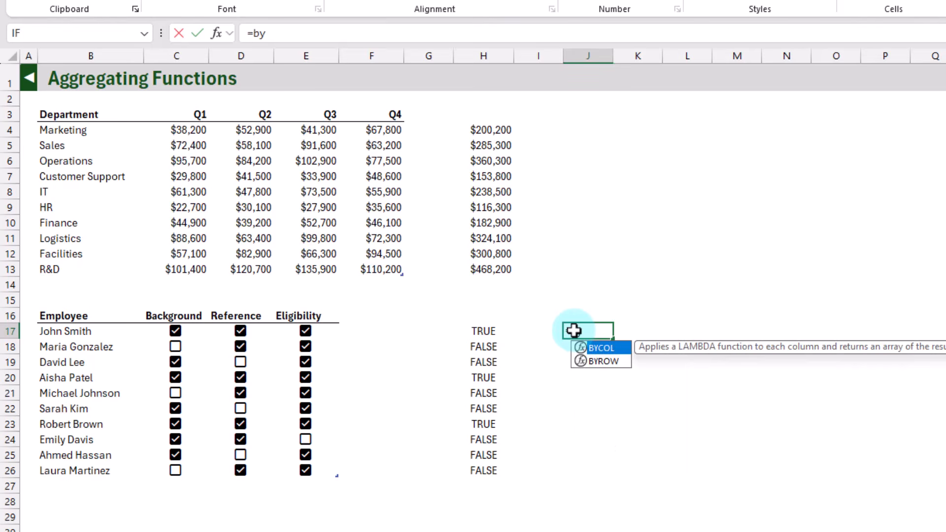
{"action": "key", "text": "Tab"}
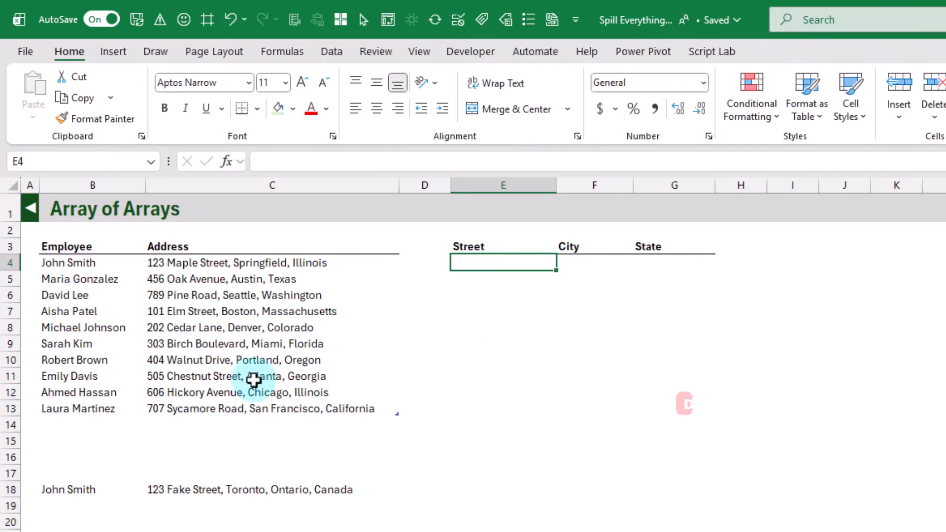
{"action": "left_click", "coordinate": [252, 265]}
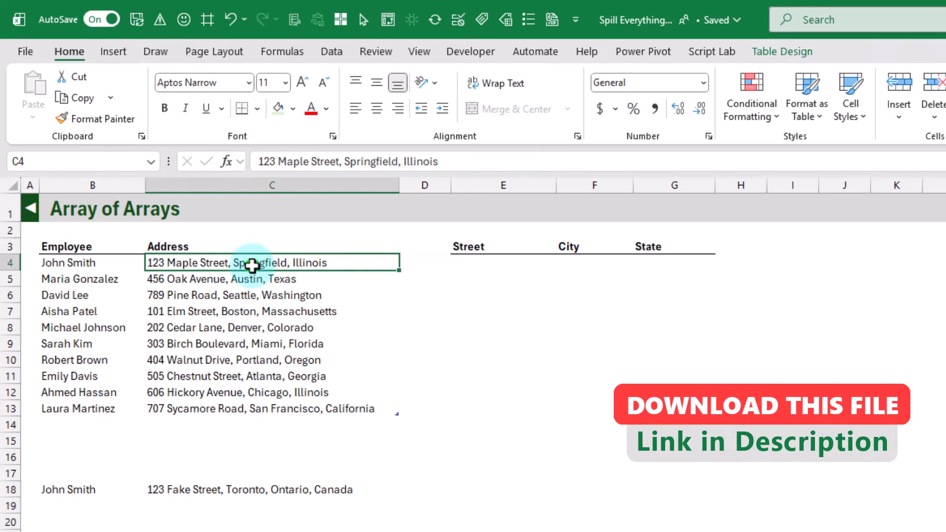
{"action": "left_click", "coordinate": [481, 265]}
{"action": "type", "text": "=tex"}
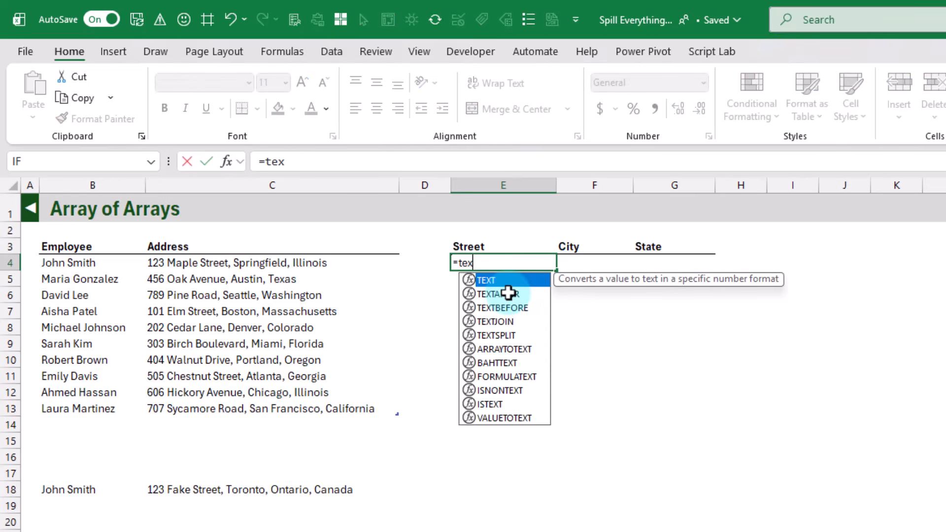
{"action": "key", "text": "Down"}
{"action": "key", "text": "Down"}
{"action": "key", "text": "Down"}
{"action": "key", "text": "Down"}
{"action": "key", "text": "Tab"}
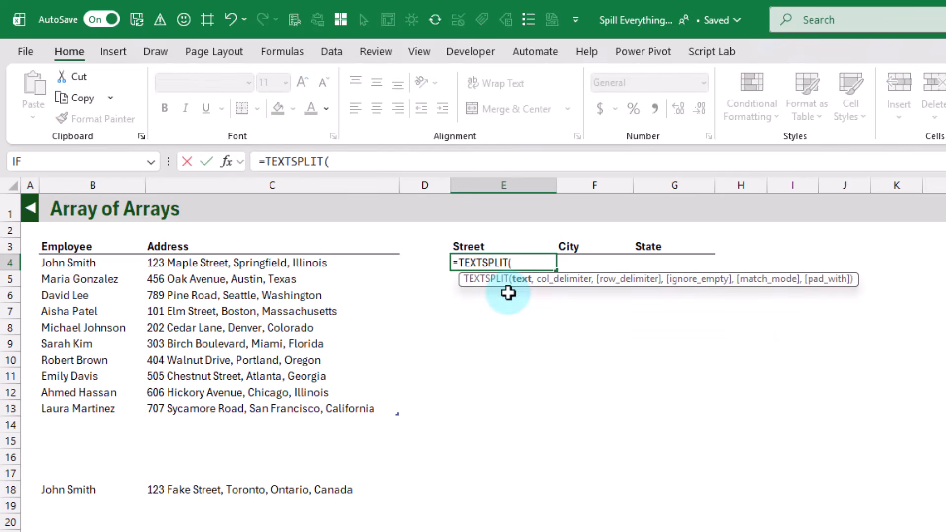
{"action": "left_click", "coordinate": [227, 262]}
{"action": "type", "text": ",\","}
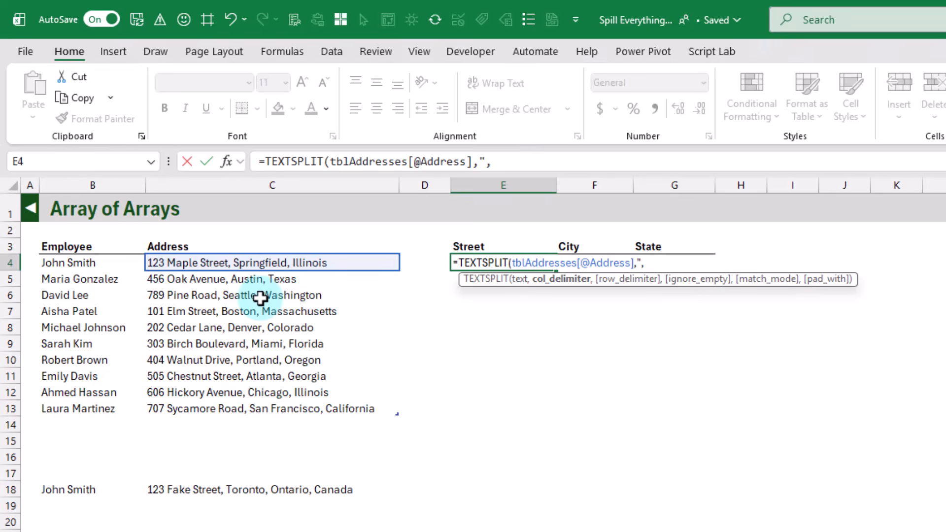
{"action": "key", "text": "Return"}
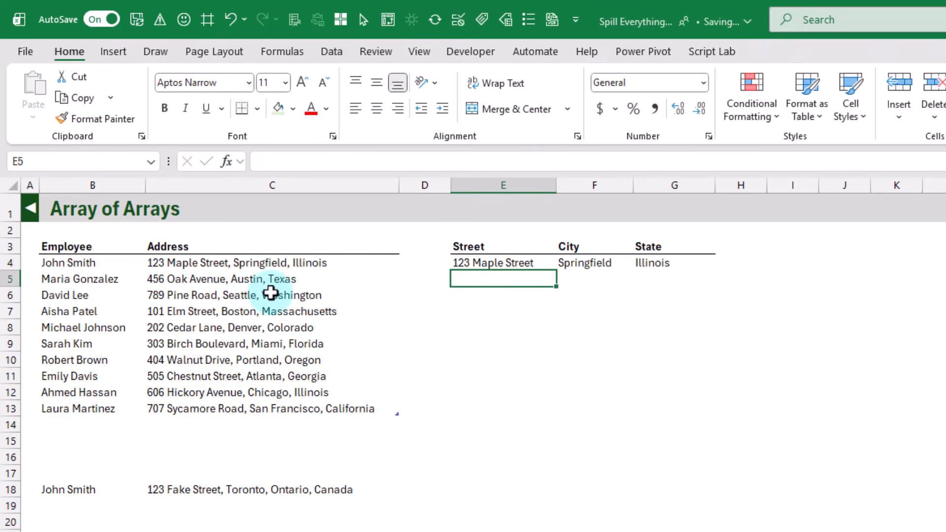
Step: Inspect the split Street, City and State cells E4 to G4 and their shared formula
{"action": "left_click", "coordinate": [470, 261]}
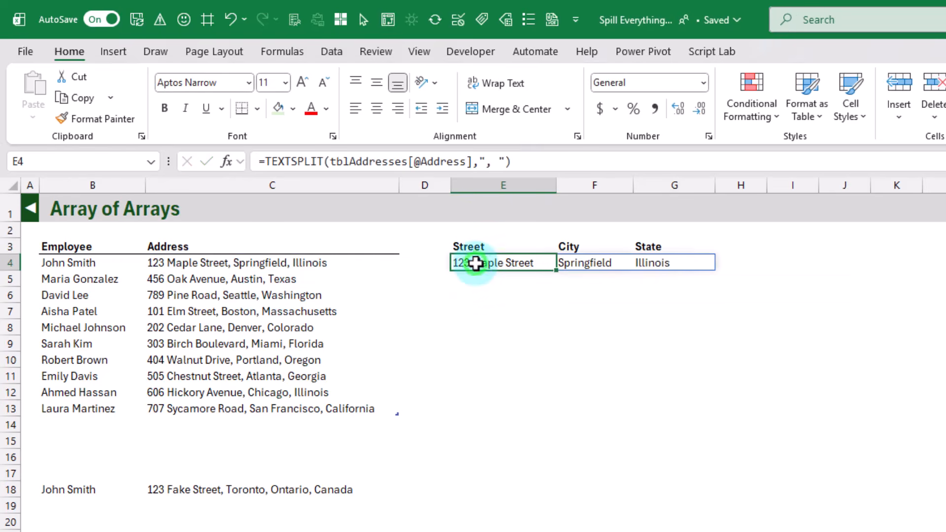
{"action": "left_click", "coordinate": [582, 266]}
{"action": "left_click", "coordinate": [649, 263]}
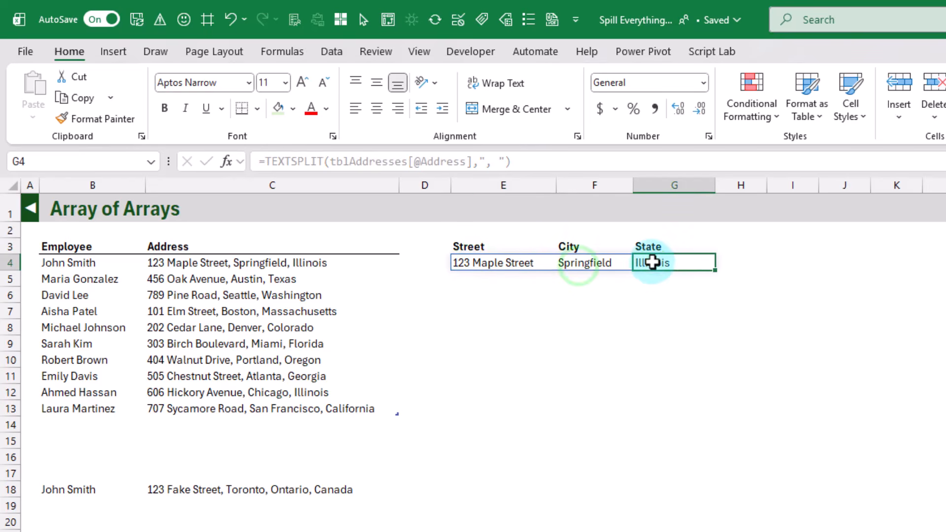
{"action": "left_click", "coordinate": [540, 262]}
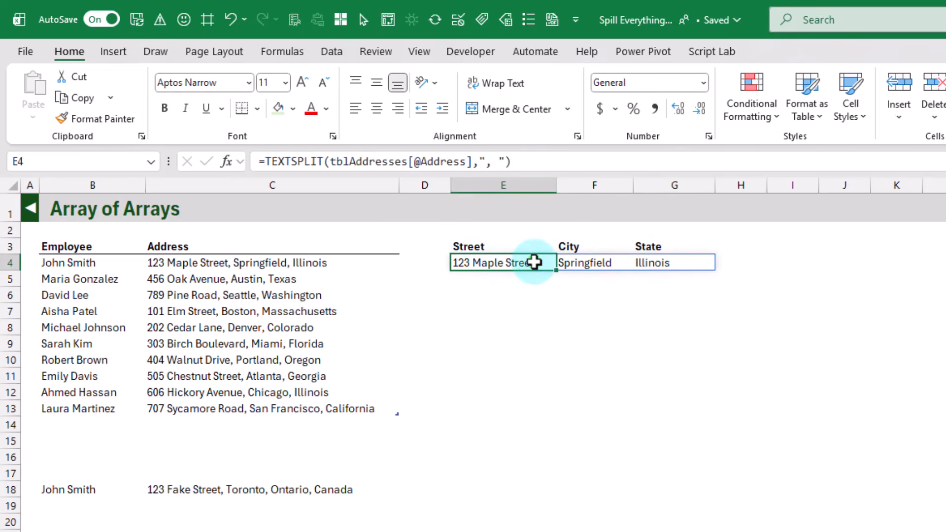
{"action": "left_click_drag", "start_coordinate": [534, 262], "coordinate": [652, 264]}
{"action": "left_click", "coordinate": [518, 264]}
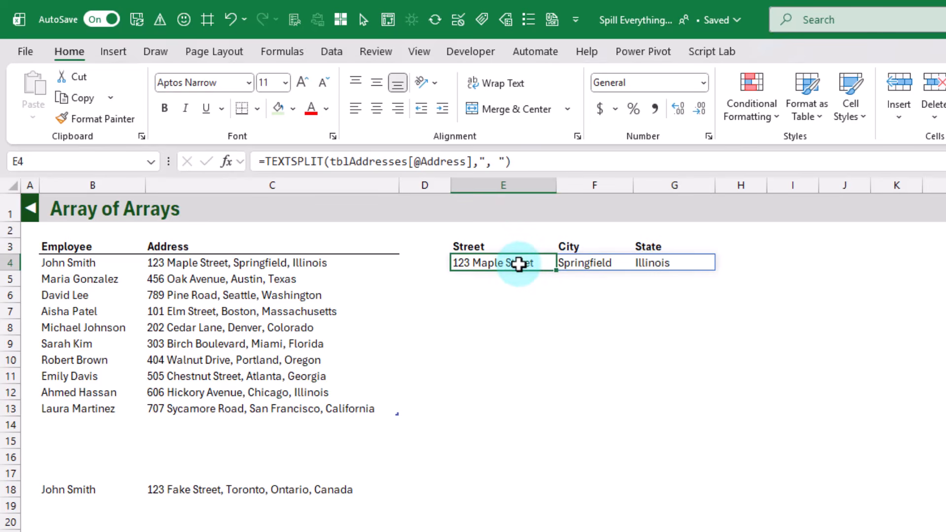
Step: Try to spill E4's TEXTSPLIT formula over all addresses by replacing its text argument with tblAddresses[Address]
{"action": "left_click", "coordinate": [499, 160]}
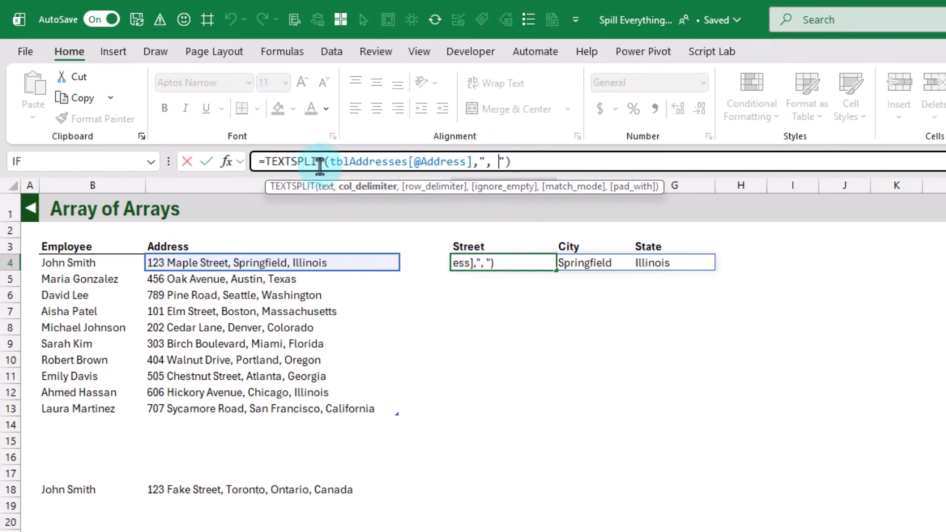
{"action": "left_click_drag", "start_coordinate": [329, 161], "coordinate": [470, 162]}
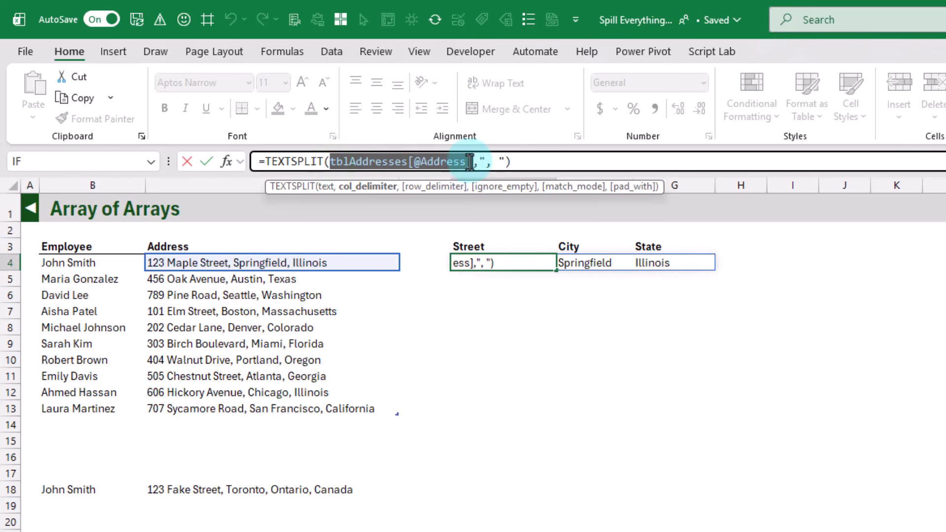
{"action": "left_click", "coordinate": [244, 241]}
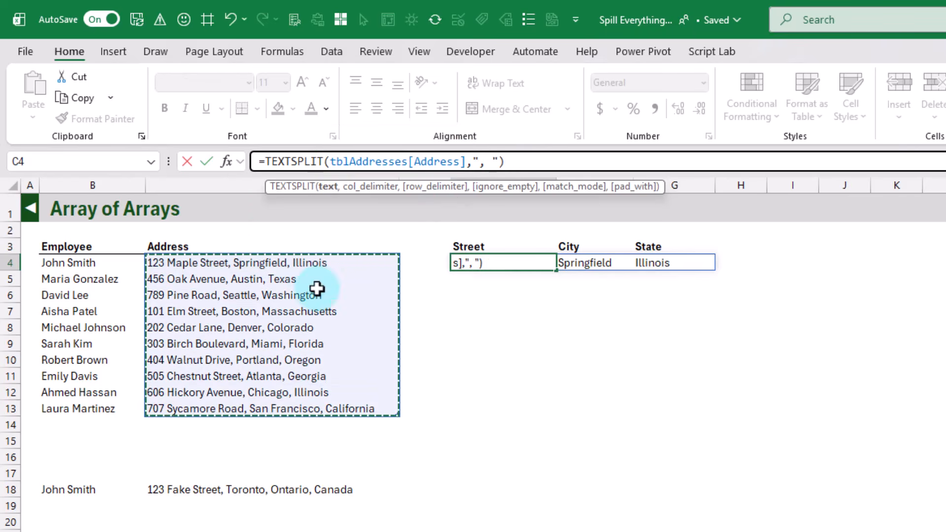
{"action": "key", "text": "Return"}
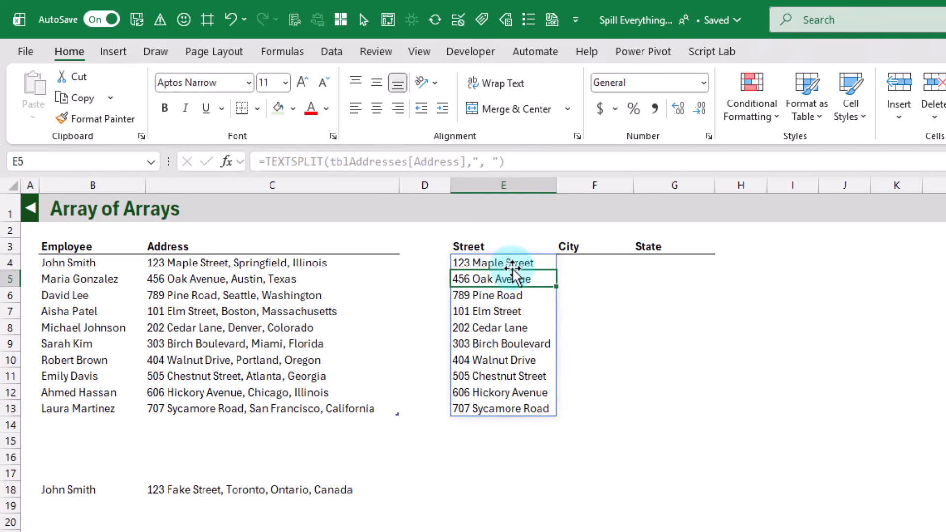
Step: Compare the spilled Street results in E4:E13 with the full addresses in C4:C13
{"action": "left_click_drag", "start_coordinate": [512, 261], "coordinate": [532, 408]}
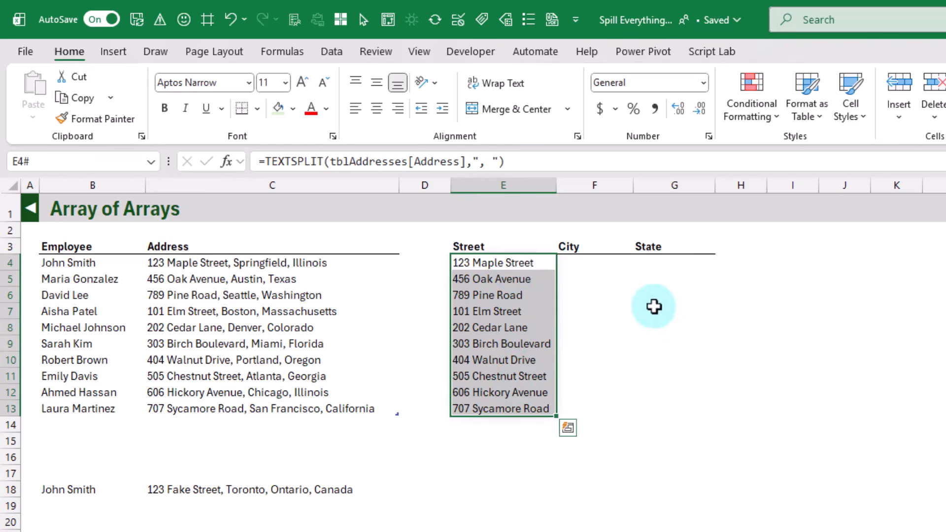
{"action": "left_click", "coordinate": [509, 262]}
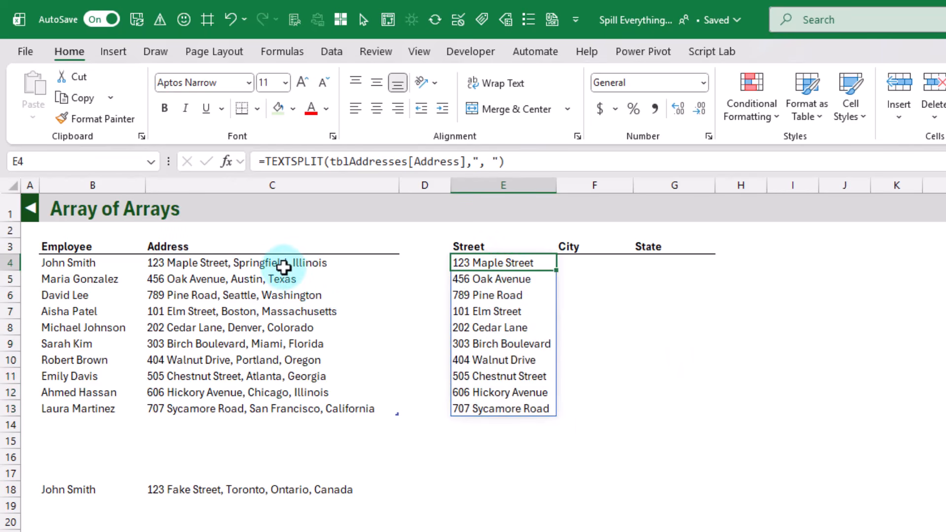
{"action": "left_click_drag", "start_coordinate": [284, 262], "coordinate": [288, 401]}
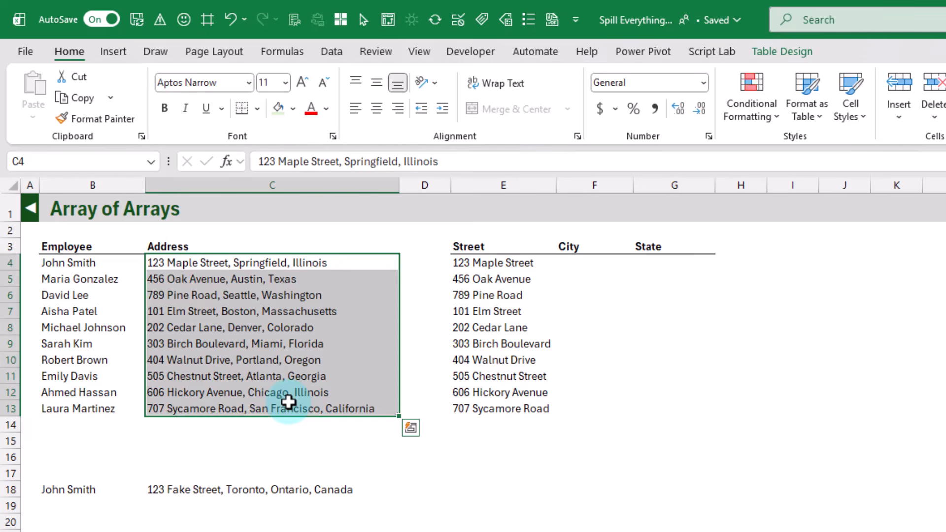
{"action": "left_click", "coordinate": [480, 265]}
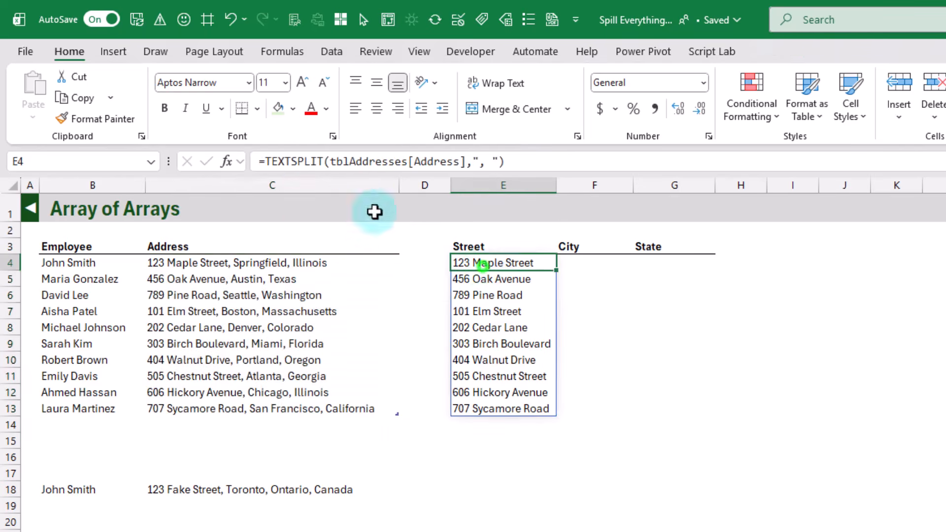
Step: Insert REDUCE before TEXTSPLIT in E4's formula, with "" as the initial value and tblAddresses[Address] as the array
{"action": "left_click", "coordinate": [269, 162]}
{"action": "type", "text": "reduc"}
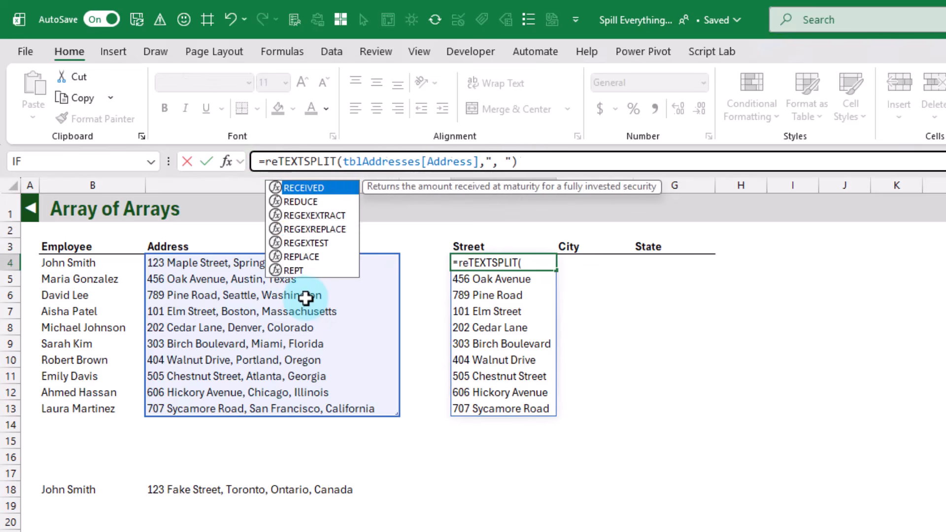
{"action": "key", "text": "Tab"}
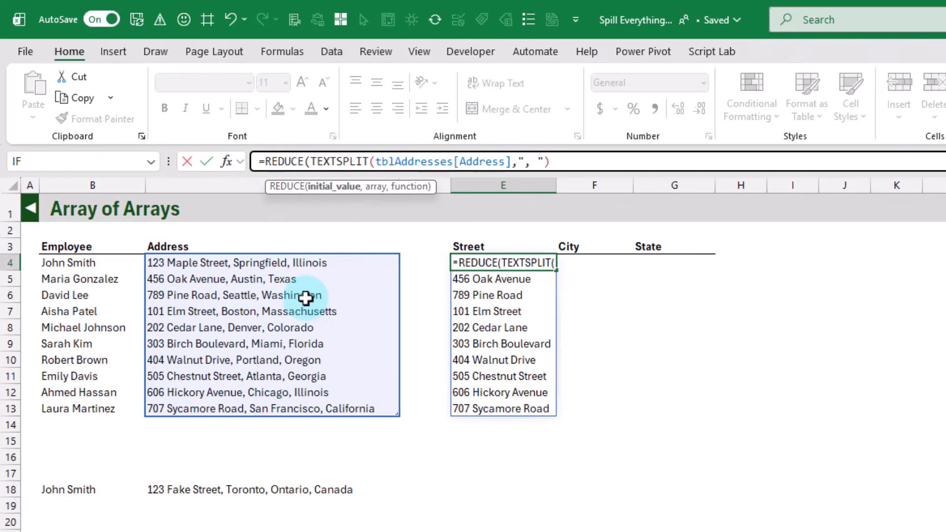
{"action": "type", "text": "\"\""}
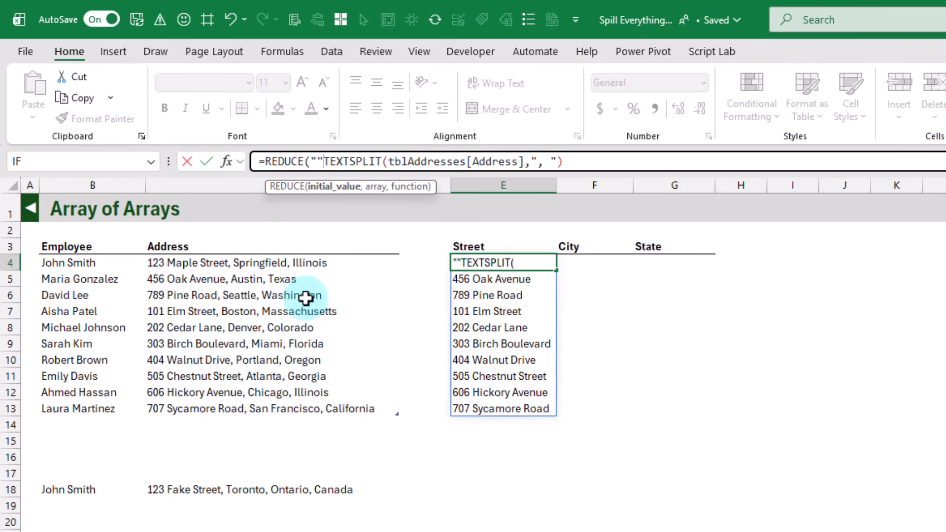
{"action": "type", "text": ","}
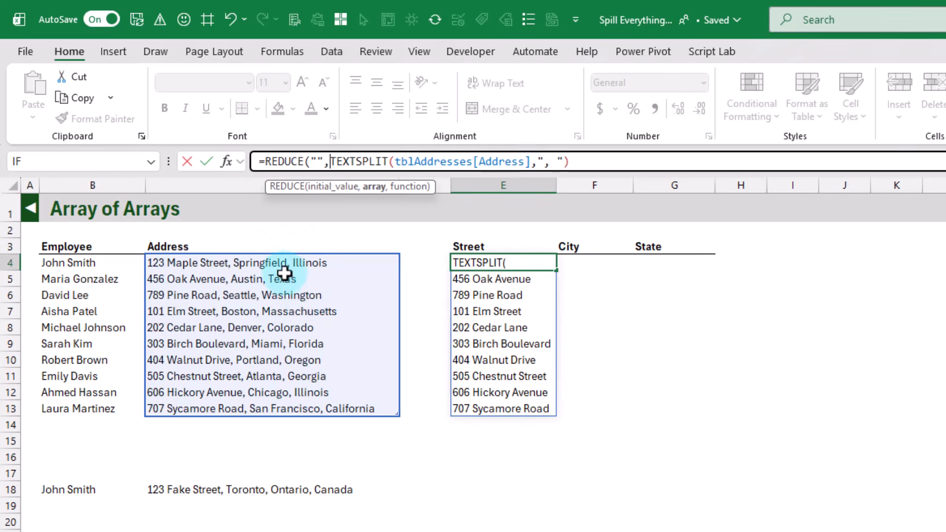
{"action": "left_click", "coordinate": [248, 239]}
{"action": "type", "text": ",tblAddresses[Address"}
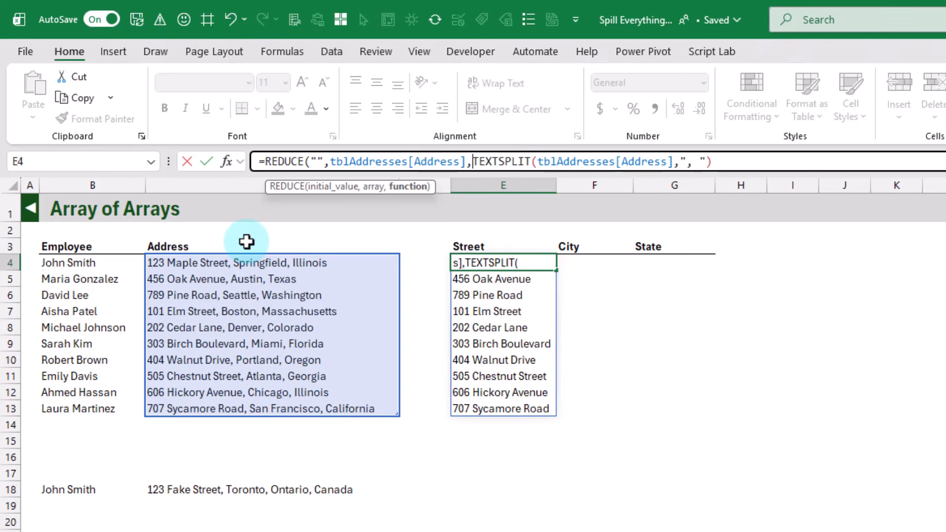
{"action": "type", "text": "la"}
Step: Add a LAMBDA with the parameters a and v as REDUCE's function, in front of TEXTSPLIT
{"action": "key", "text": "Down"}
{"action": "key", "text": "Tab"}
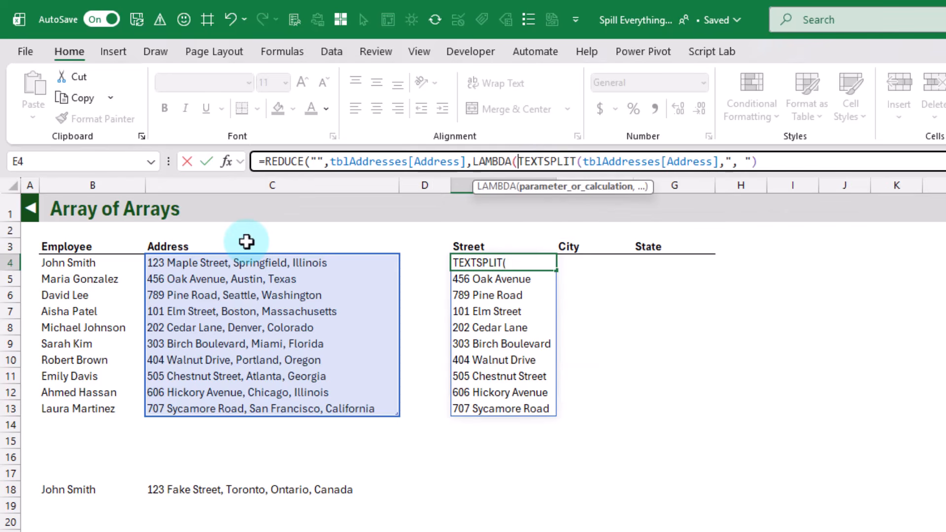
{"action": "type", "text": "a,"}
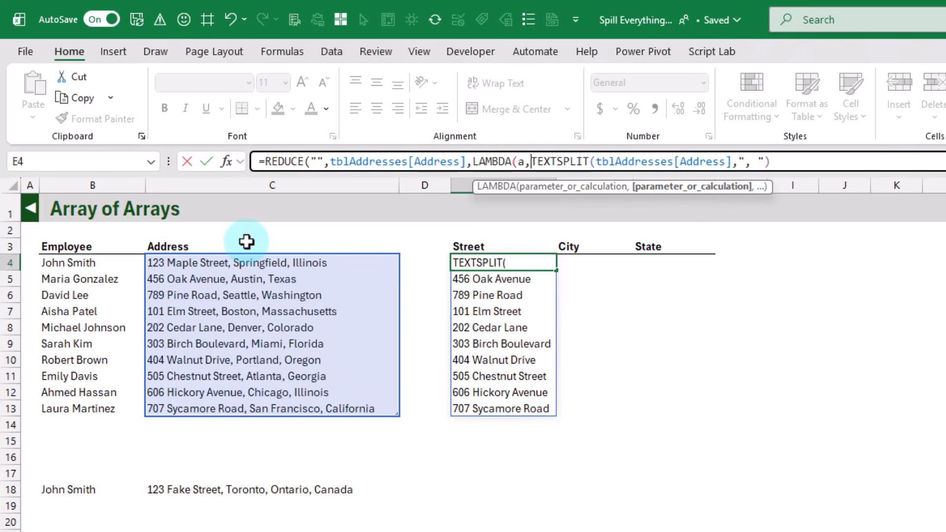
{"action": "type", "text": "v"}
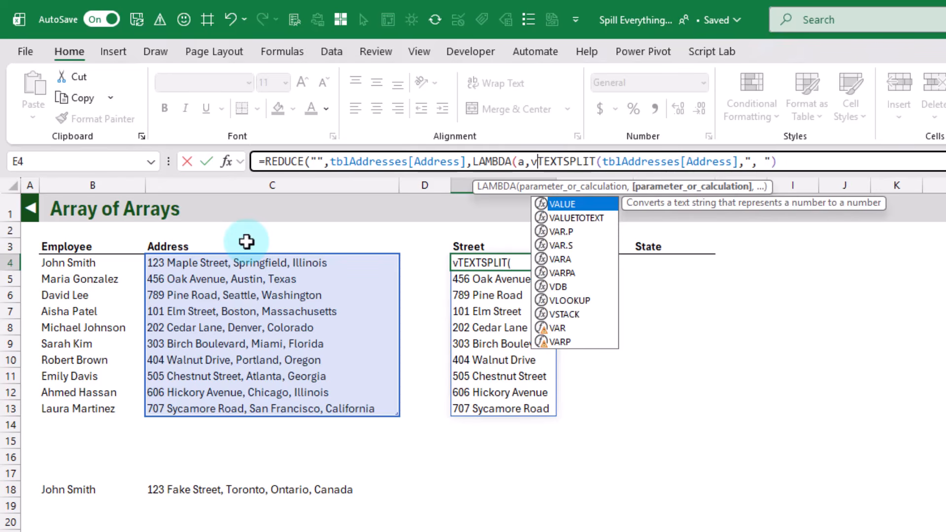
{"action": "type", "text": ","}
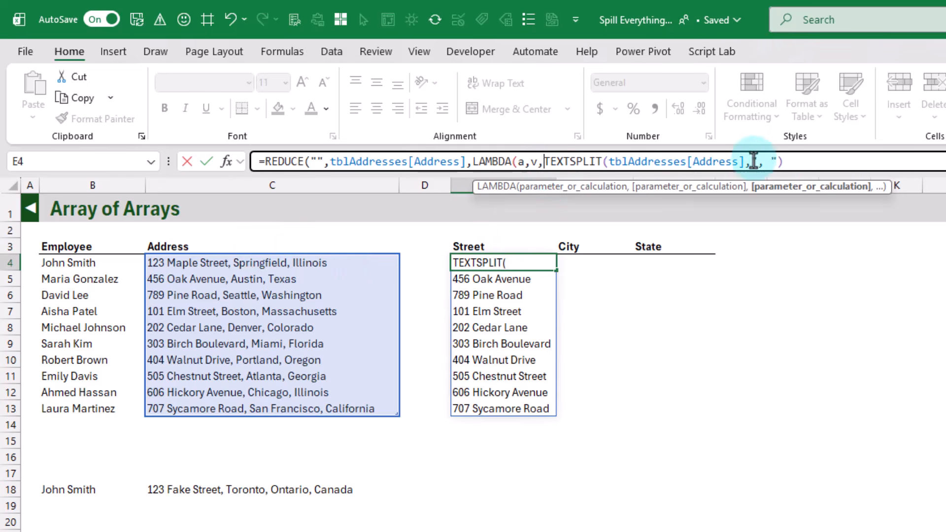
Step: Replace the table column reference inside TEXTSPLIT with the LAMBDA parameter v and go to the formula's end
{"action": "double_click", "coordinate": [534, 161]}
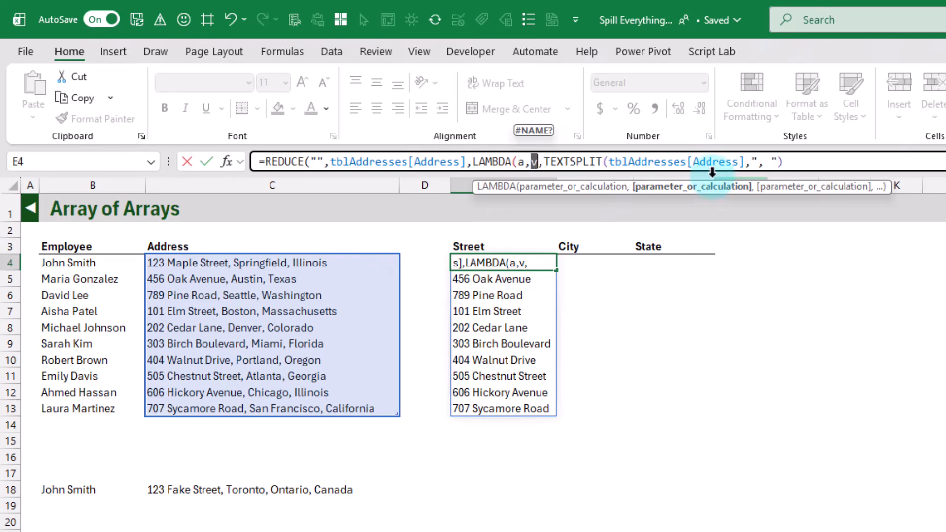
{"action": "left_click", "coordinate": [608, 162]}
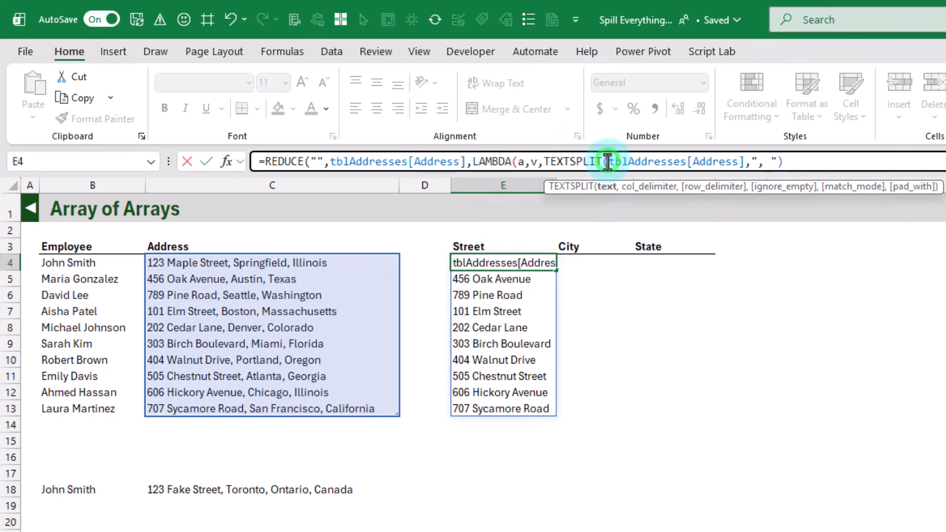
{"action": "left_click_drag", "start_coordinate": [608, 162], "coordinate": [745, 162]}
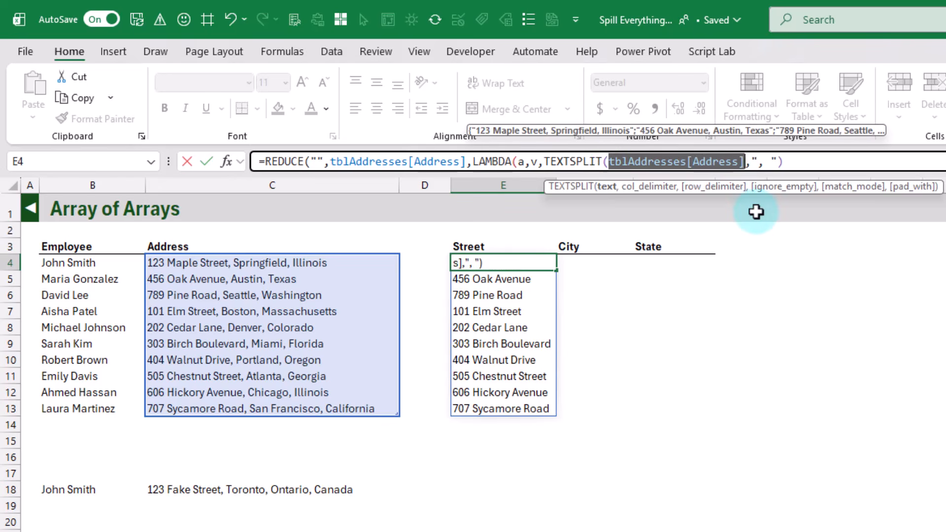
{"action": "key", "text": "BackSpace"}
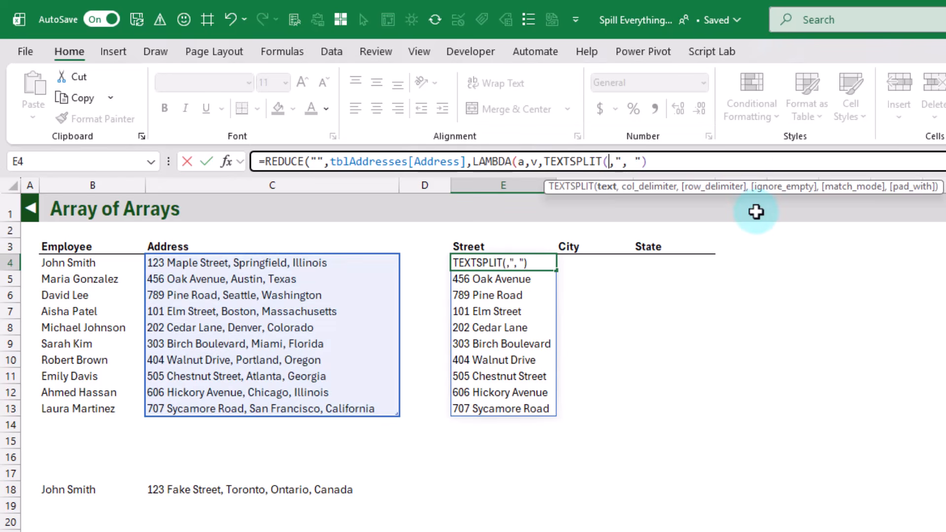
{"action": "type", "text": "v"}
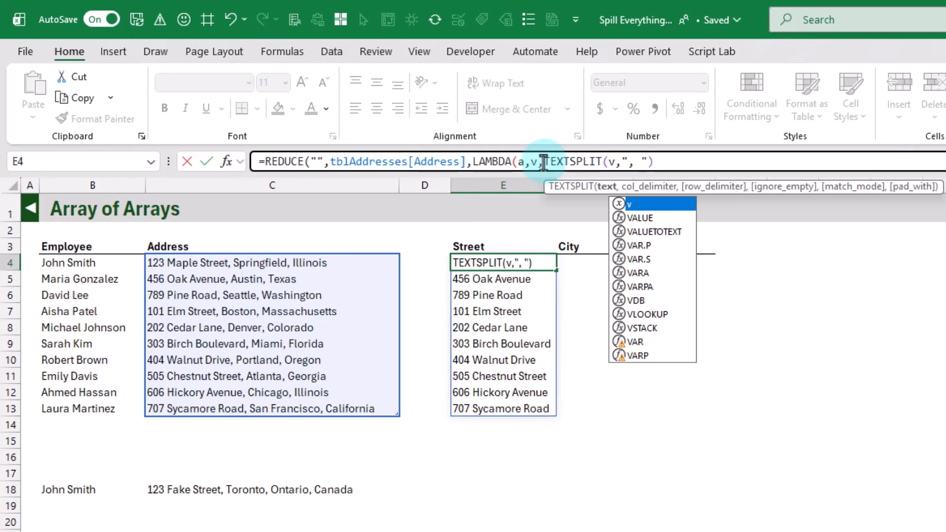
{"action": "left_click", "coordinate": [681, 161]}
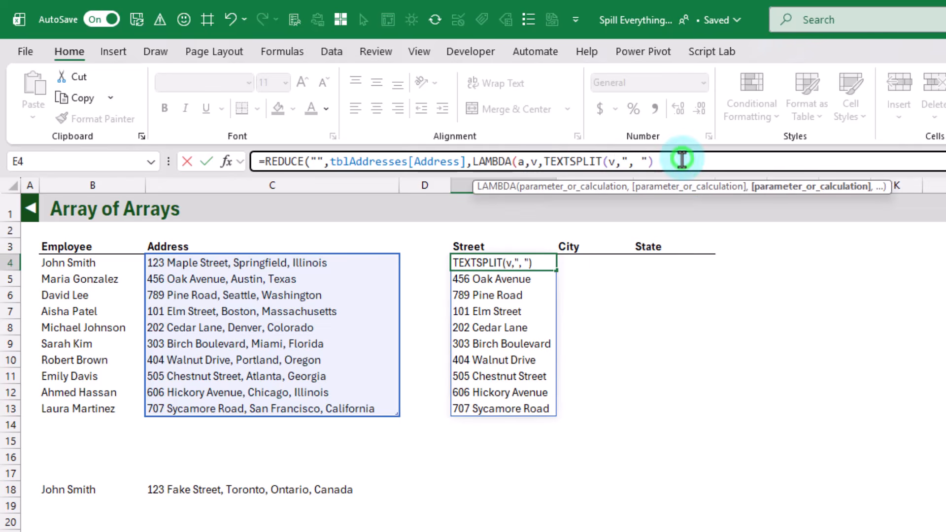
Step: Close the LAMBDA and REDUCE functions, enter E4's formula, and compare the result in E4:G4 with the last address in C13
{"action": "type", "text": ")"}
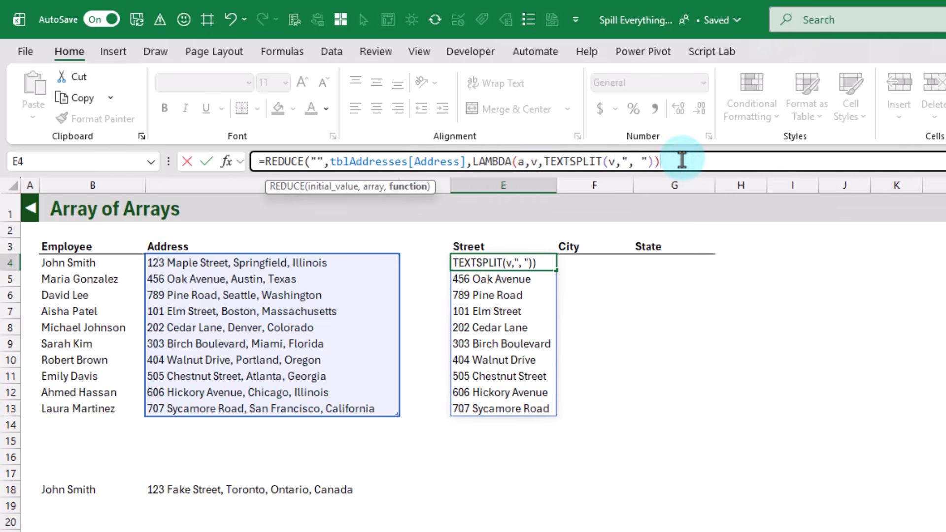
{"action": "type", "text": ")"}
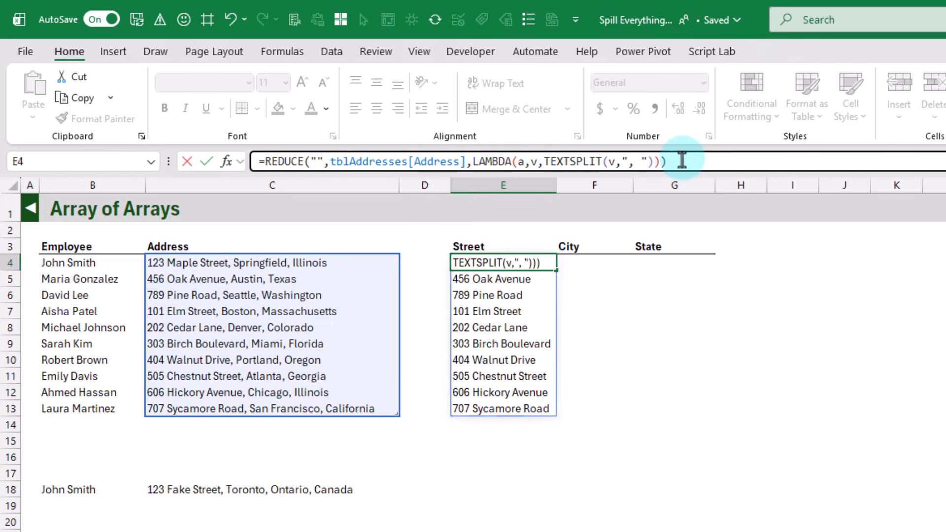
{"action": "key", "text": "Return"}
{"action": "key", "text": "Up"}
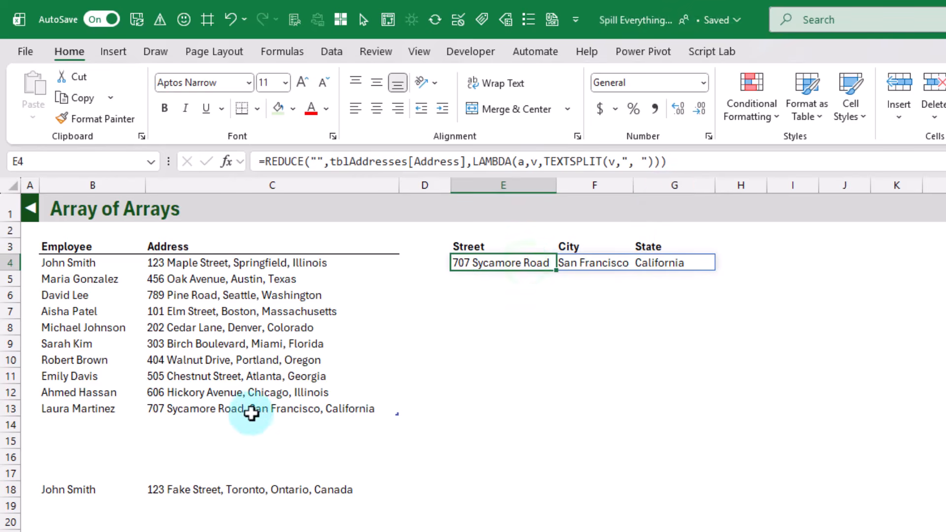
{"action": "left_click", "coordinate": [238, 410]}
{"action": "left_click", "coordinate": [487, 264]}
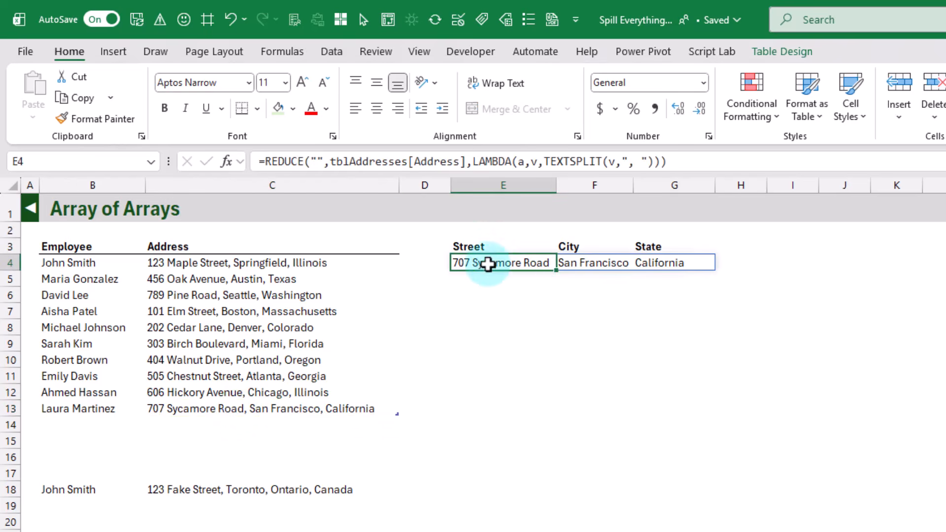
{"action": "left_click", "coordinate": [605, 262]}
{"action": "left_click", "coordinate": [640, 261]}
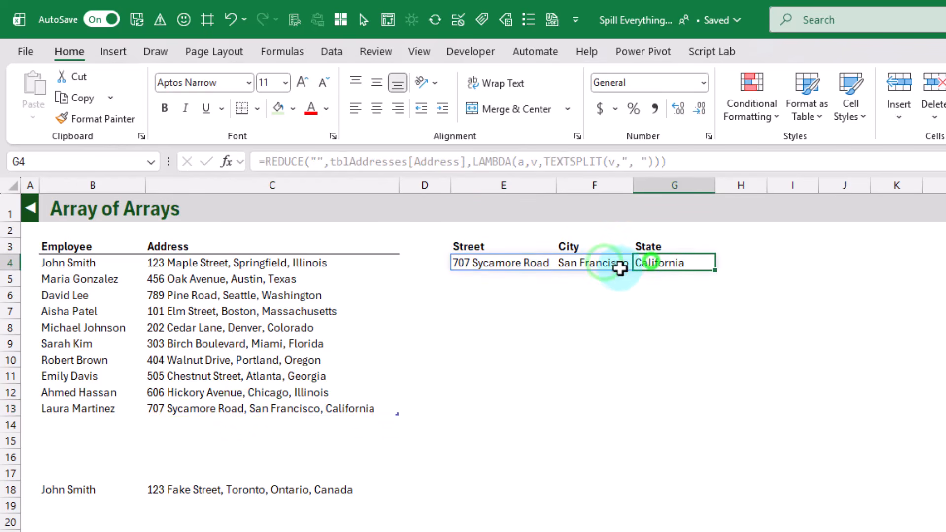
Step: Insert VSTACK before TEXTSPLIT in E4's formula, with the LAMBDA parameter a as its first array
{"action": "left_click", "coordinate": [493, 265]}
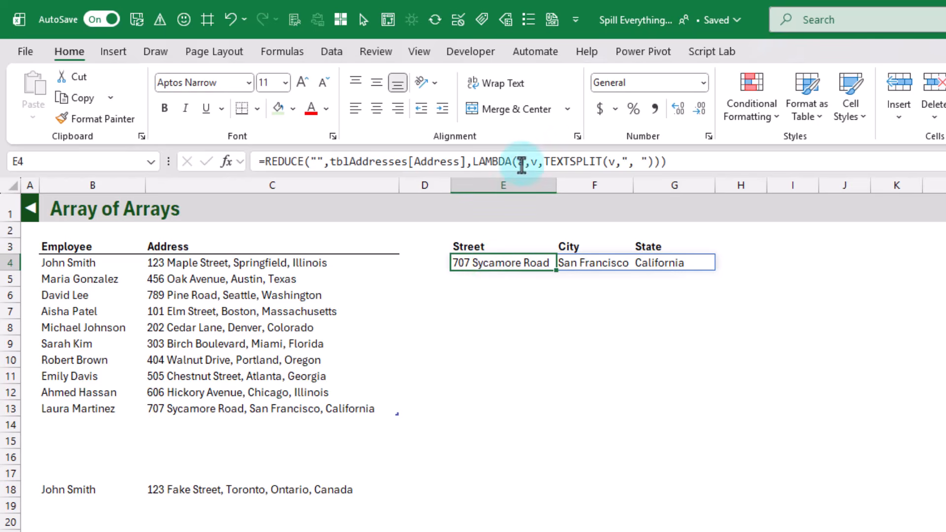
{"action": "left_click", "coordinate": [521, 160]}
{"action": "type", "text": "a"}
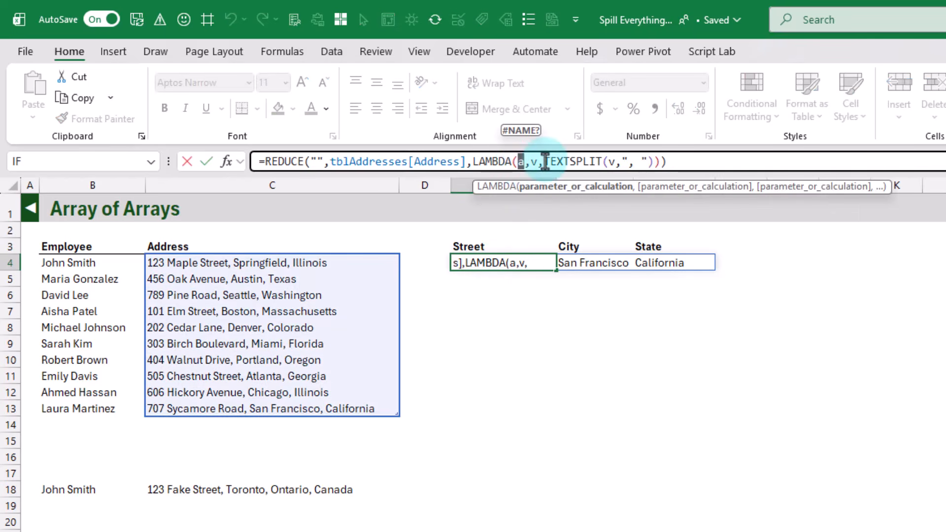
{"action": "left_click", "coordinate": [544, 162]}
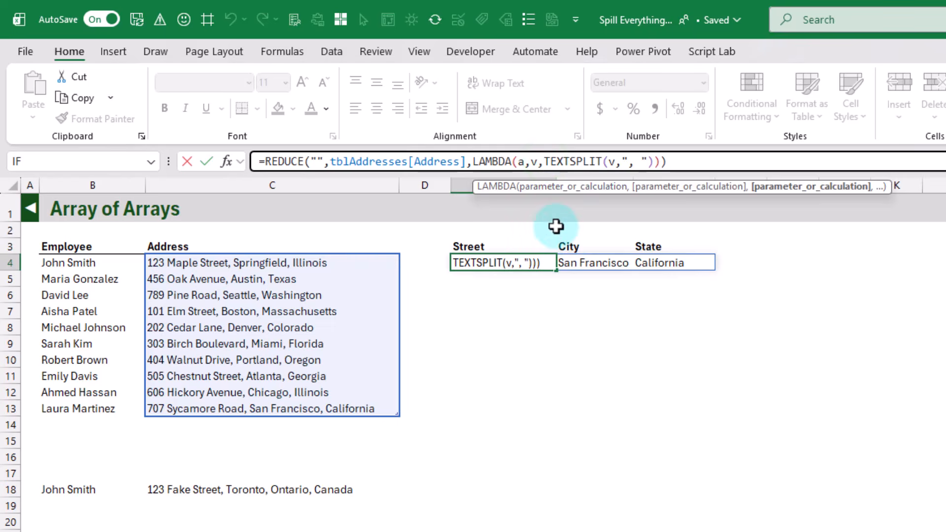
{"action": "type", "text": "v"}
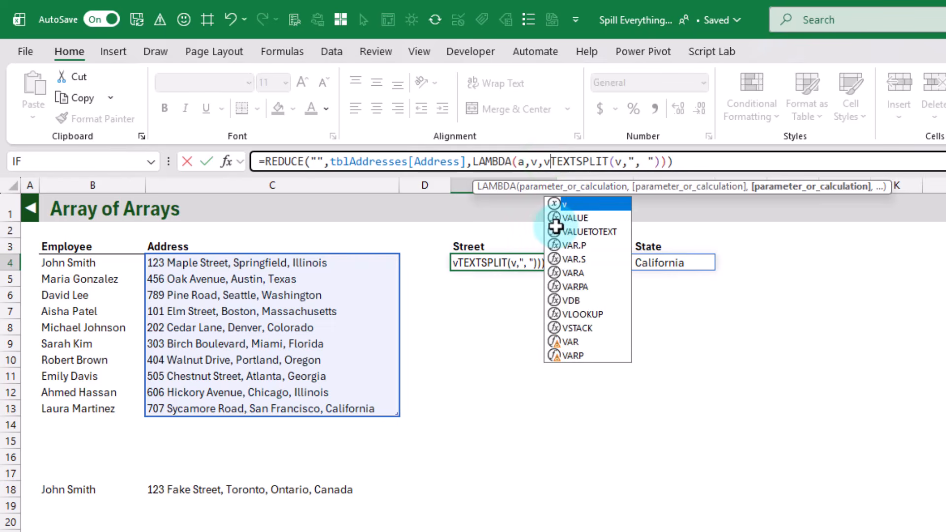
{"action": "type", "text": "st"}
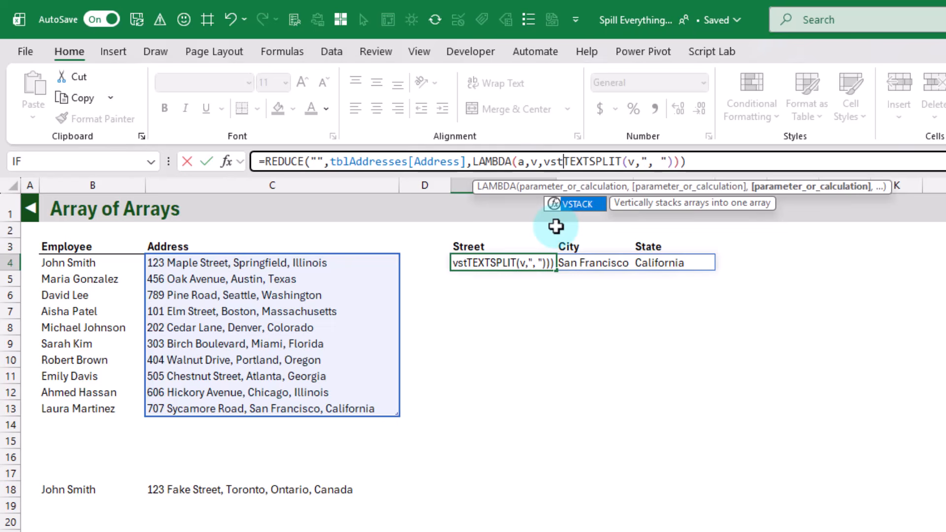
{"action": "key", "text": "Tab"}
{"action": "type", "text": "a"}
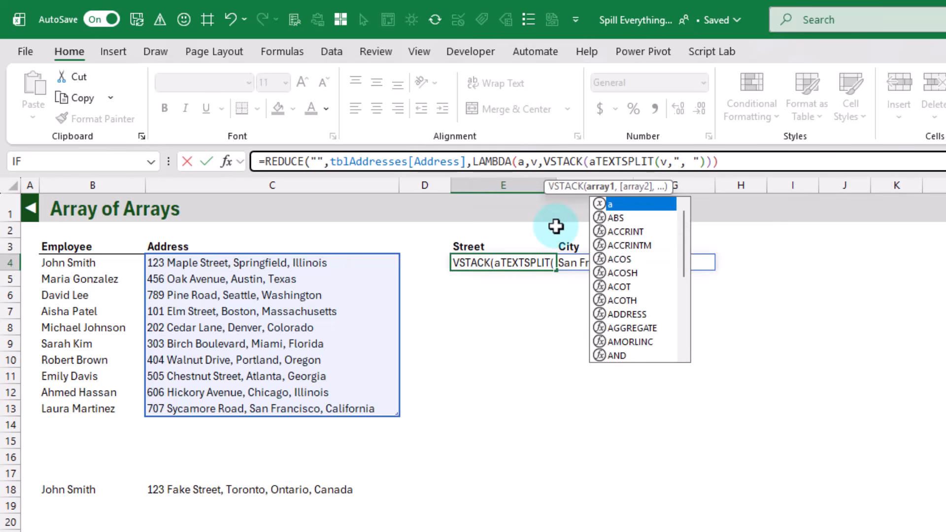
{"action": "type", "text": ","}
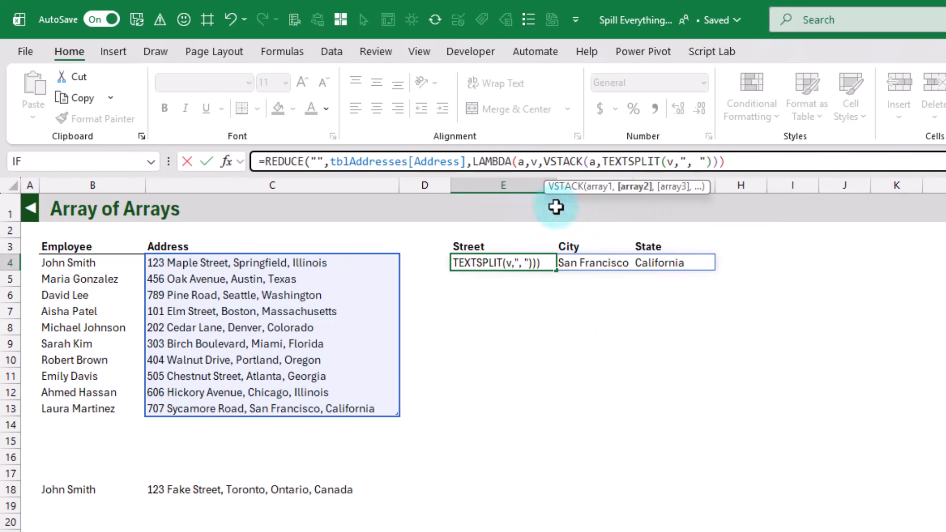
Step: Add the missing closing parenthesis at the end of E4's REDUCE formula and enter it
{"action": "left_click", "coordinate": [734, 163]}
{"action": "type", "text": ")"}
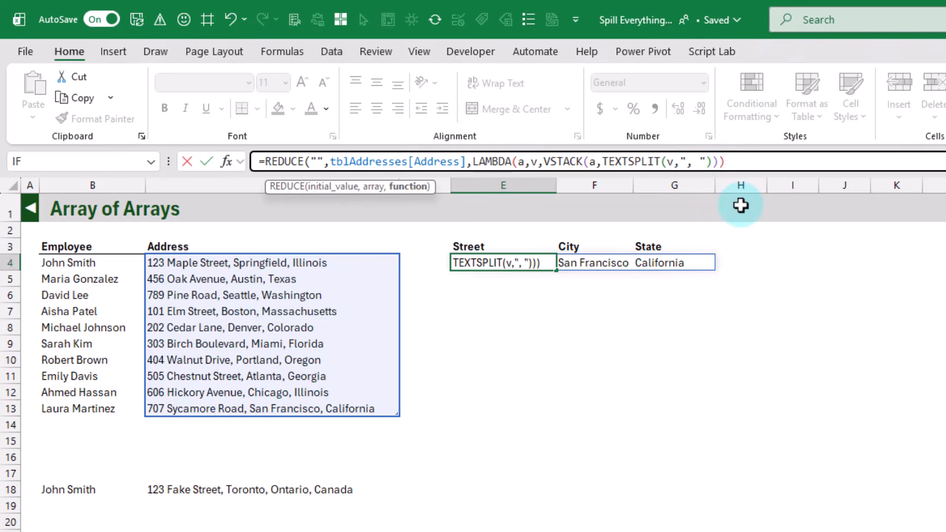
{"action": "type", "text": ")"}
{"action": "key", "text": "Return"}
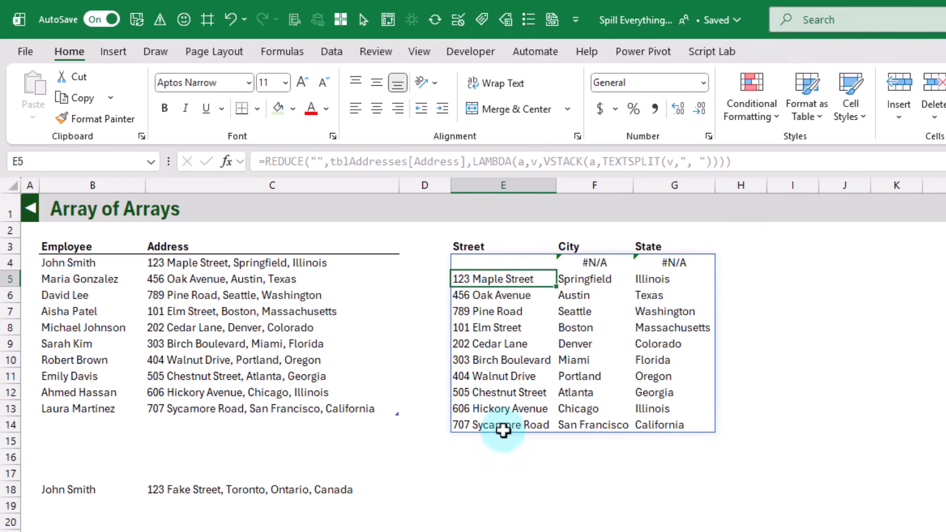
Step: Examine REDUCE's "" initial value and the use of parameter a in LAMBDA and VSTACK in E4's formula
{"action": "left_click", "coordinate": [507, 262]}
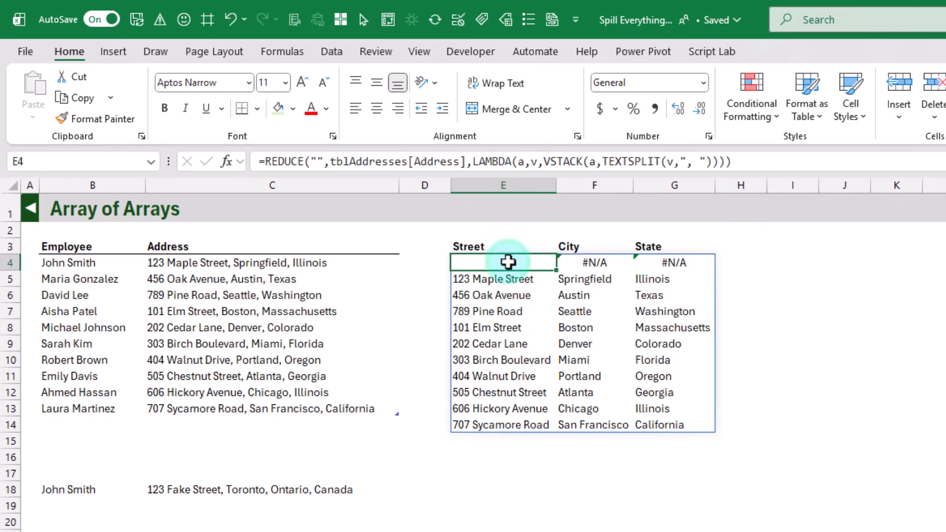
{"action": "left_click_drag", "start_coordinate": [310, 161], "coordinate": [320, 162]}
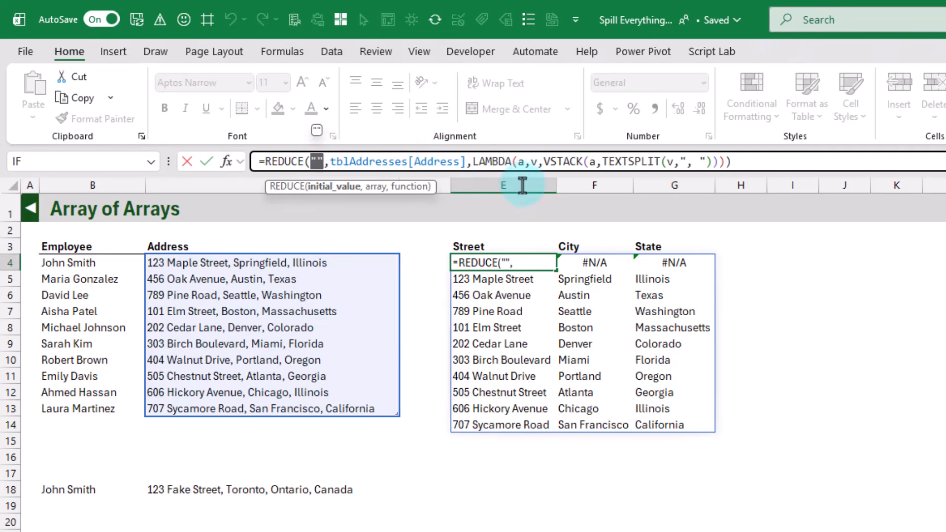
{"action": "double_click", "coordinate": [520, 162]}
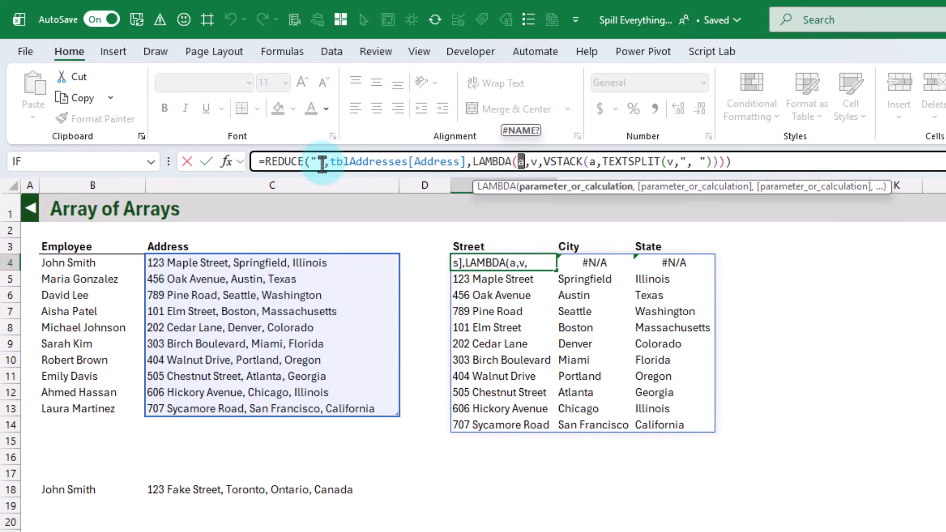
{"action": "double_click", "coordinate": [592, 161]}
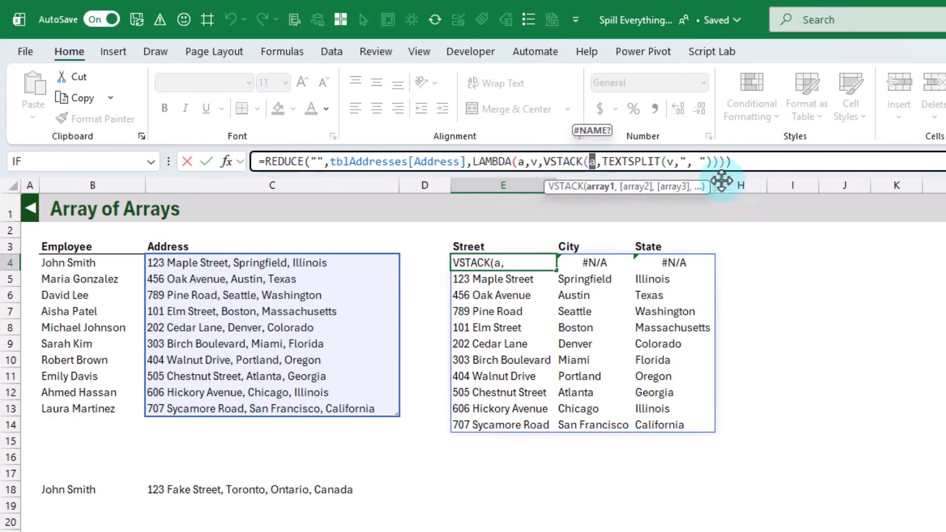
{"action": "left_click", "coordinate": [756, 159]}
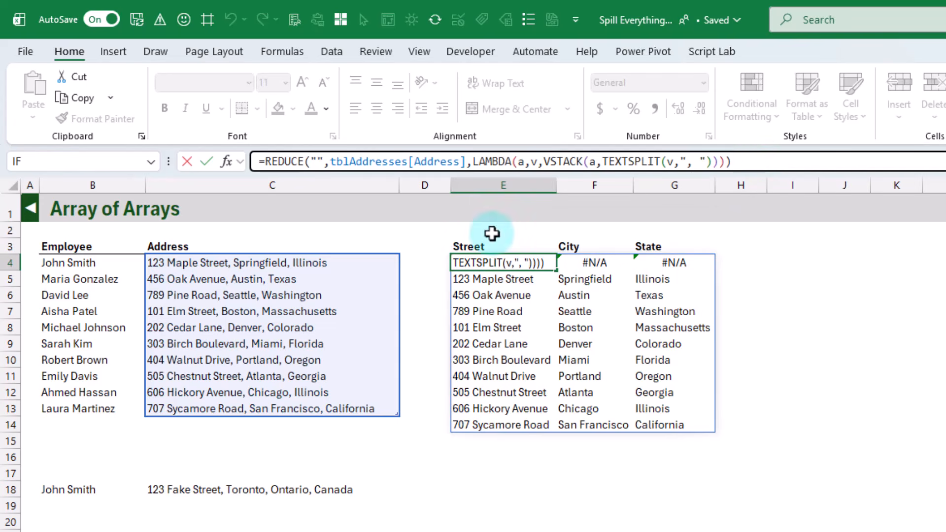
Step: Wrap E4's REDUCE formula in DROP, removing 1 row from the start of the spilled result
{"action": "left_click", "coordinate": [259, 161]}
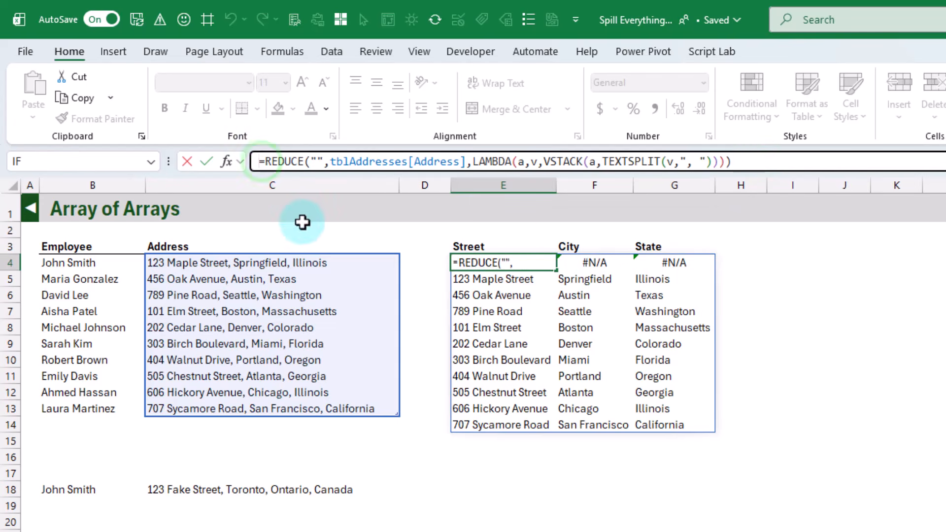
{"action": "left_click", "coordinate": [264, 161]}
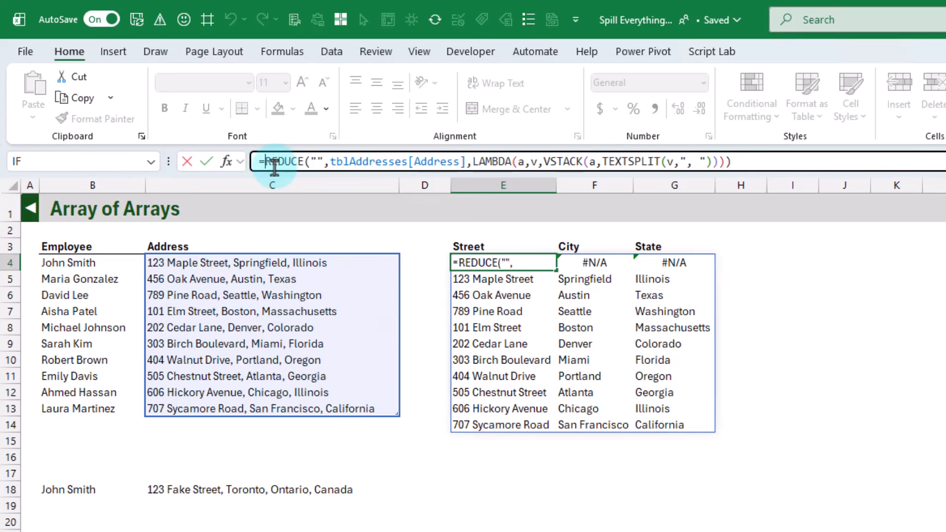
{"action": "type", "text": "drop"}
{"action": "key", "text": "Tab"}
{"action": "left_click", "coordinate": [776, 164]}
{"action": "type", "text": ","}
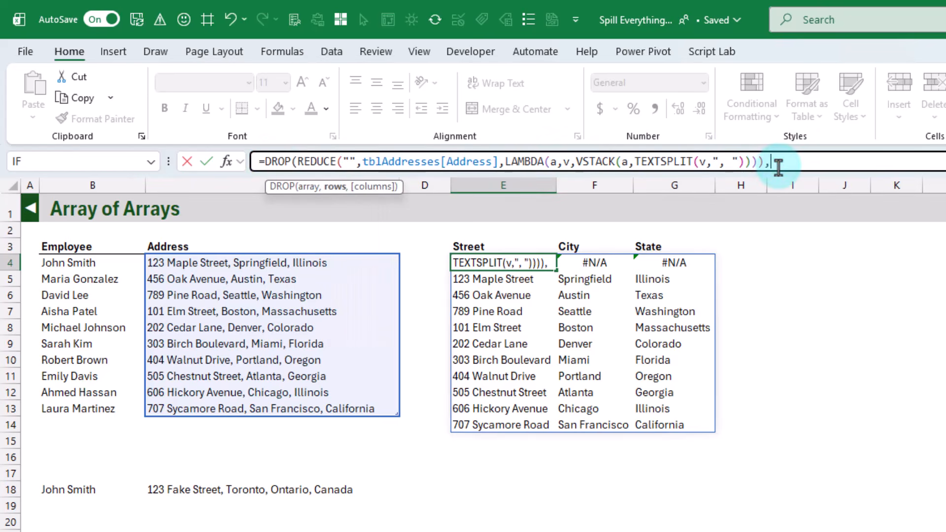
{"action": "type", "text": "1)"}
{"action": "key", "text": "Return"}
{"action": "key", "text": "Up"}
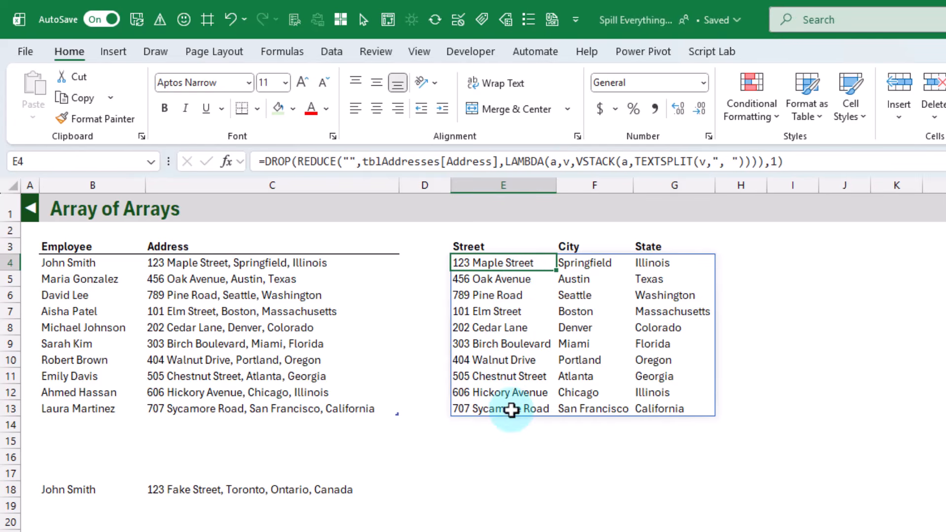
Step: Move the extra employee record from B18:C18 to B14:C14 directly below the address table, and check its split parts in row 14
{"action": "left_click_drag", "start_coordinate": [102, 487], "coordinate": [207, 424]}
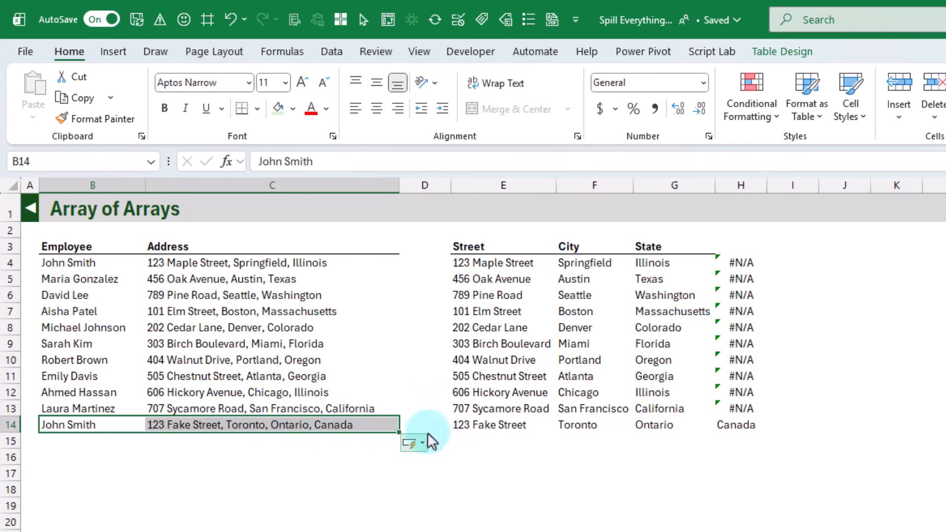
{"action": "left_click", "coordinate": [451, 423]}
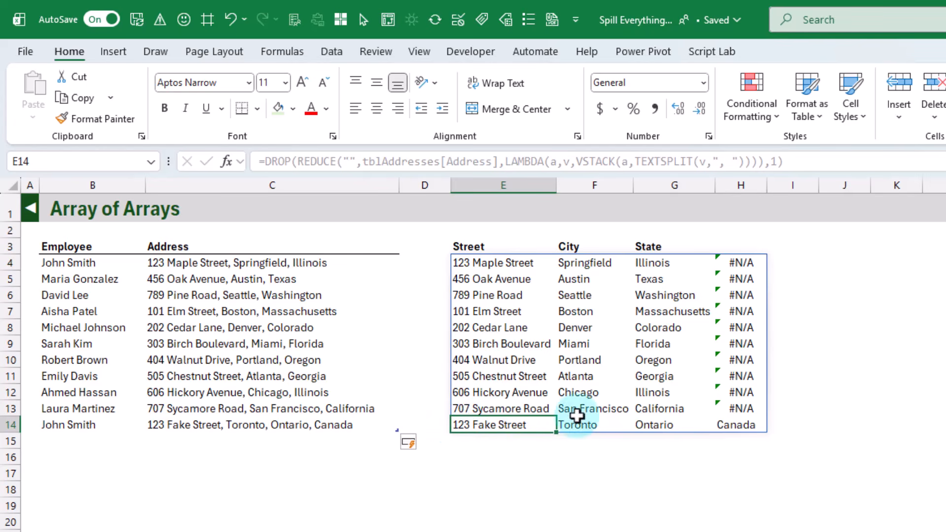
{"action": "left_click", "coordinate": [732, 421]}
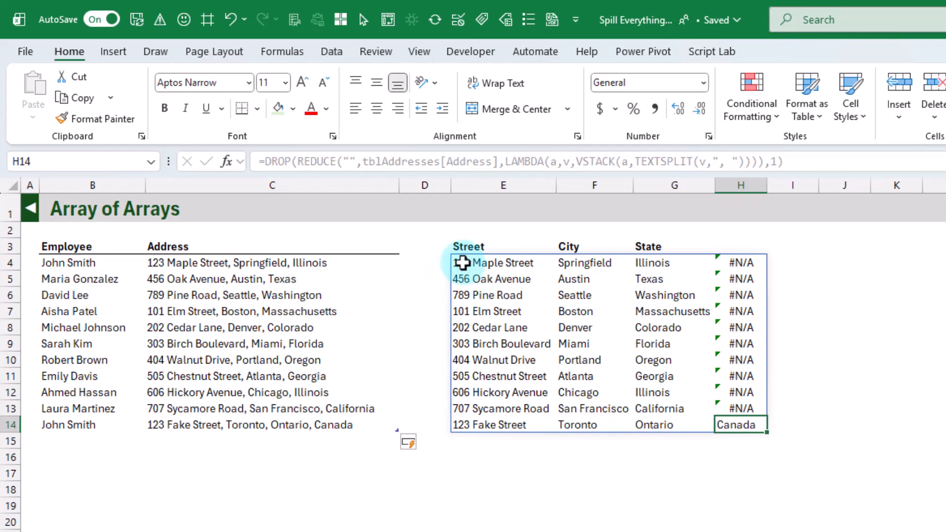
Step: Wrap E4's DROP formula in IFERROR with "" as the value if error
{"action": "left_click", "coordinate": [462, 262]}
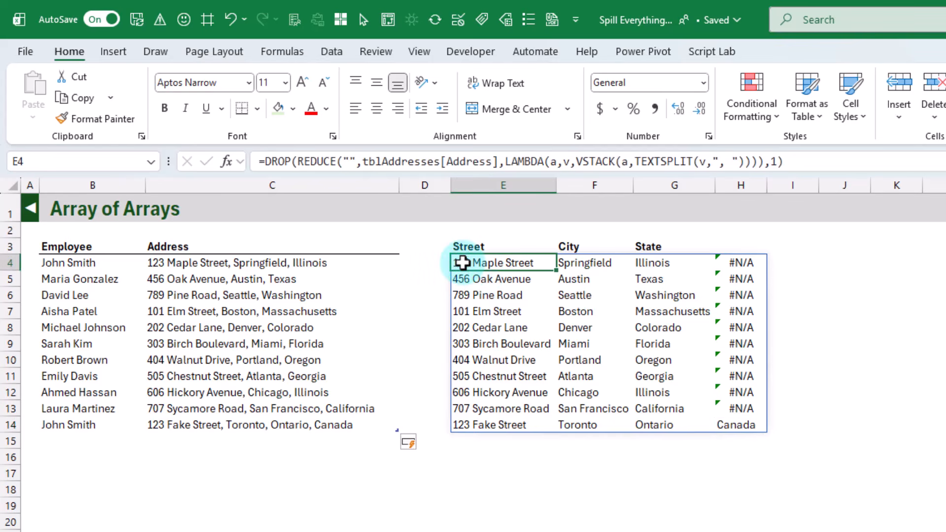
{"action": "left_click", "coordinate": [264, 159]}
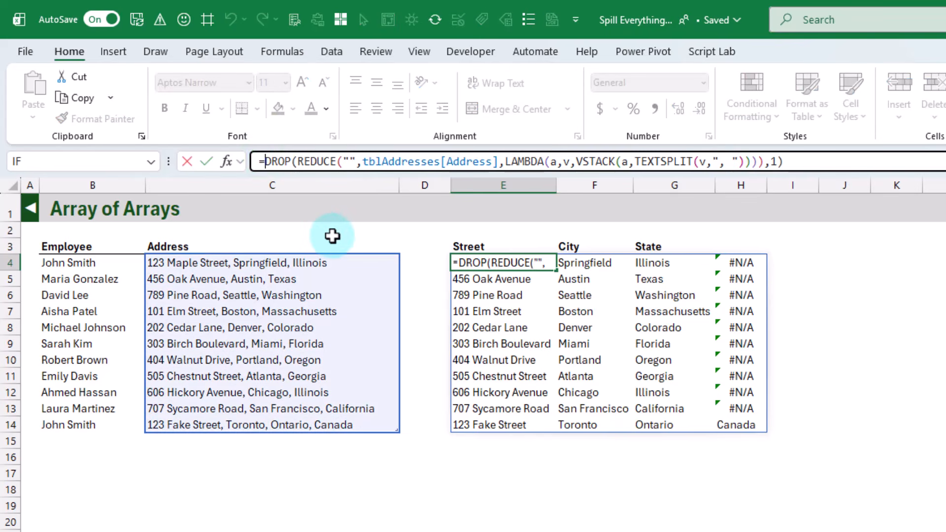
{"action": "type", "text": "if"}
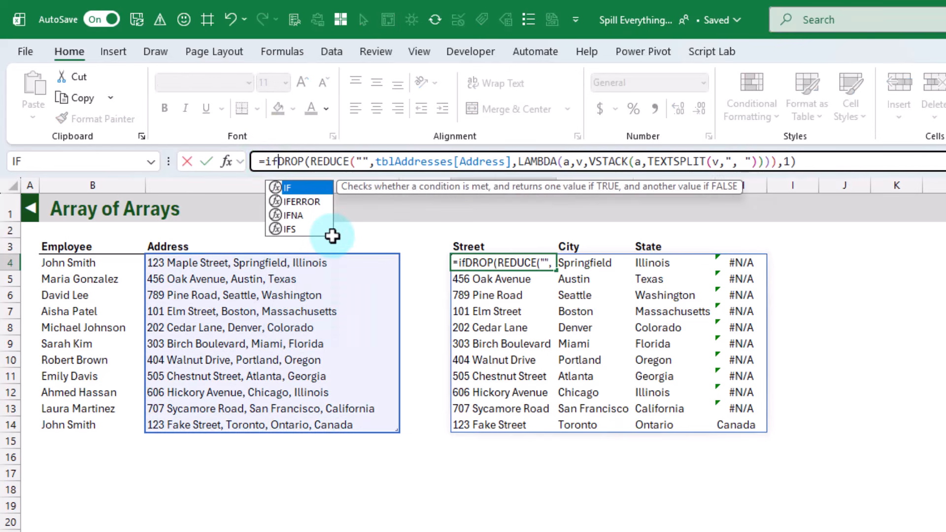
{"action": "key", "text": "Down"}
{"action": "key", "text": "Tab"}
{"action": "left_click", "coordinate": [847, 161]}
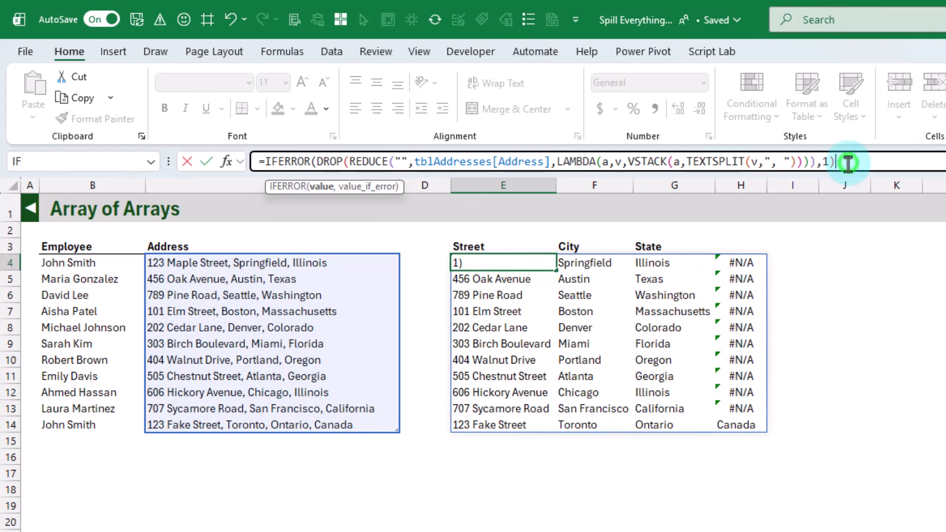
{"action": "type", "text": ","}
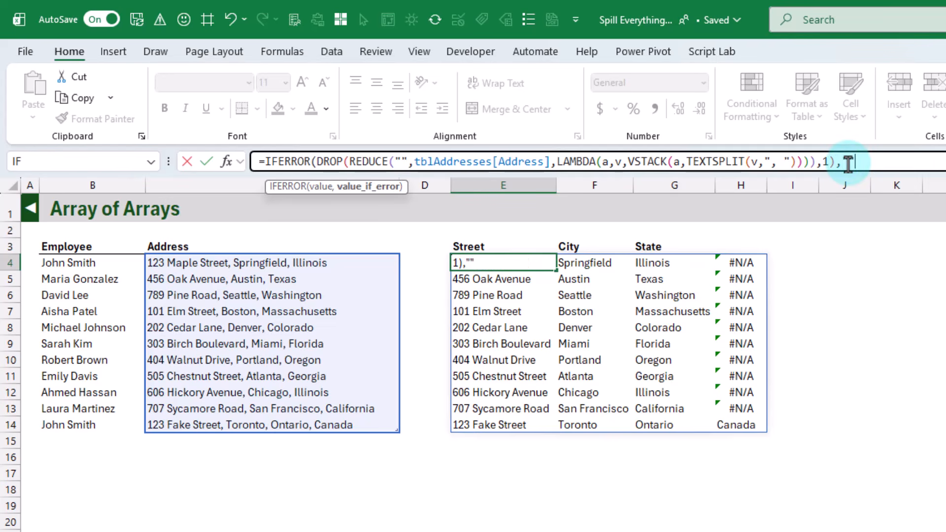
{"action": "type", "text": "\"\""}
{"action": "key", "text": "Return"}
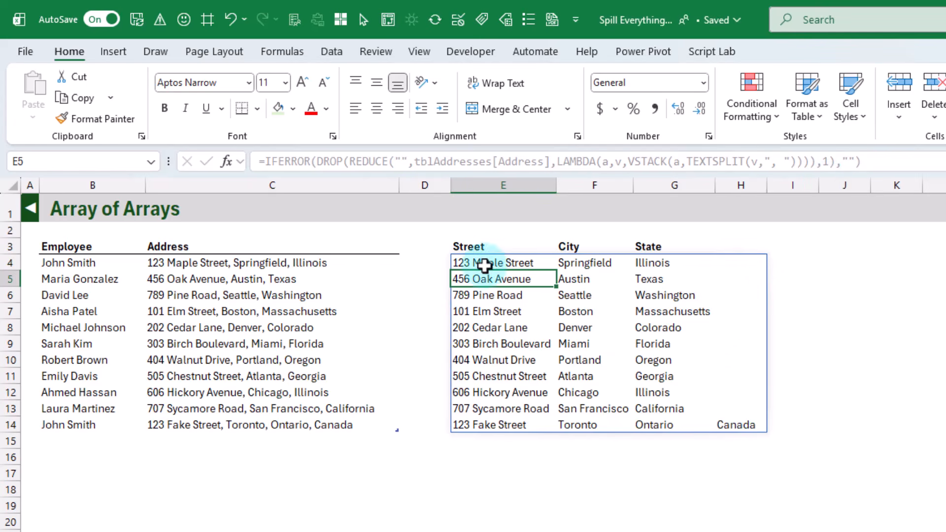
{"action": "left_click", "coordinate": [483, 263]}
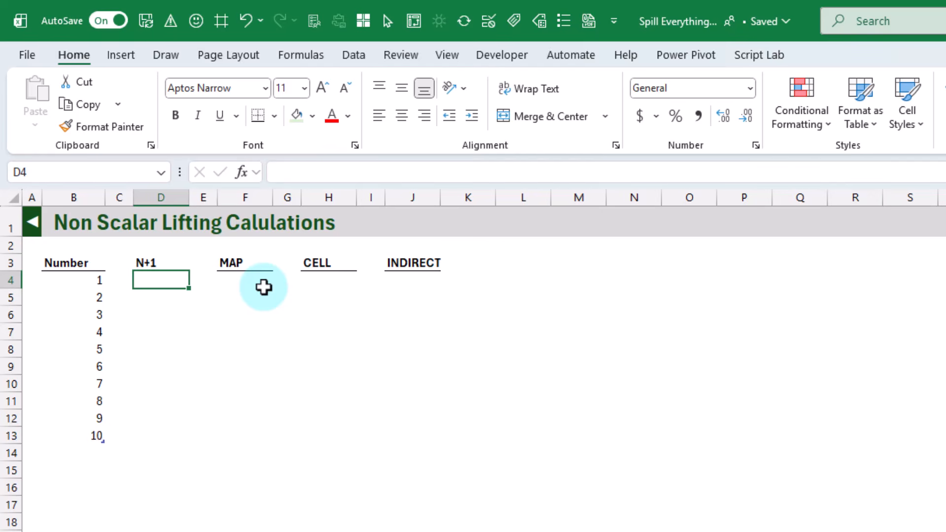
Step: Enter =tblNum[Number]+1 in D4 under N+1 so that 1 is added to every number in the table
{"action": "type", "text": "="}
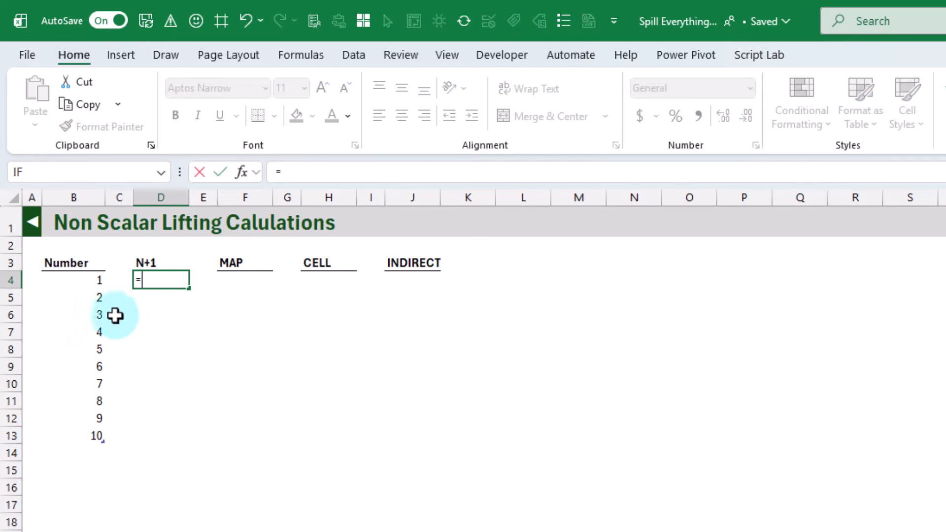
{"action": "left_click", "coordinate": [69, 254]}
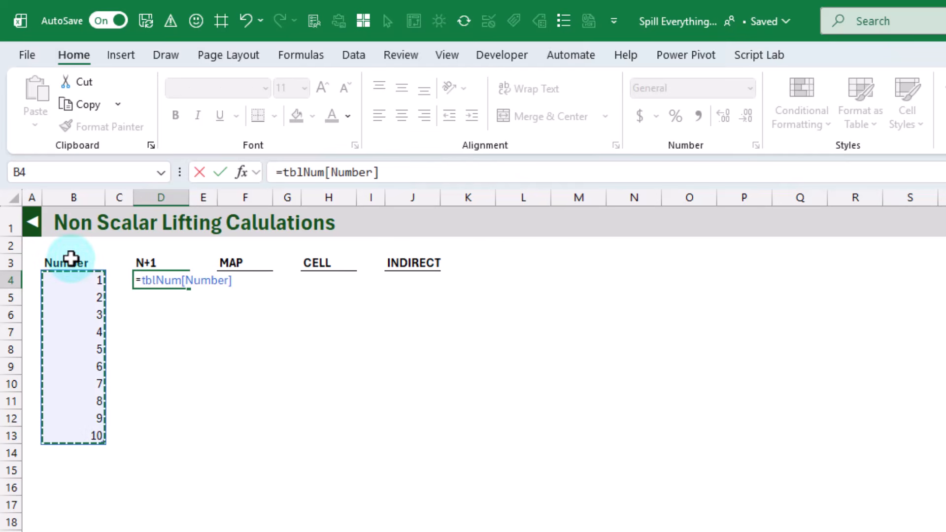
{"action": "type", "text": "+"}
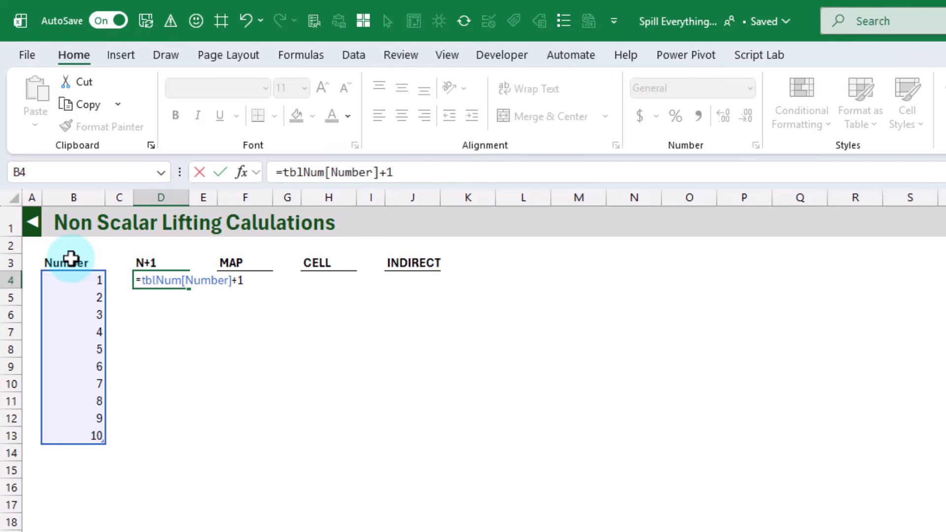
{"action": "type", "text": "1"}
{"action": "key", "text": "Return"}
{"action": "left_click", "coordinate": [172, 295]}
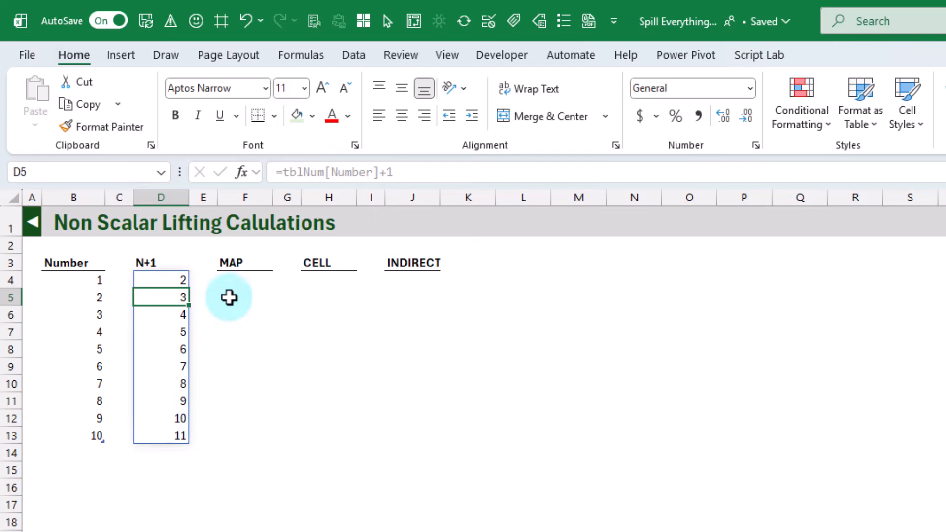
Step: Begin a MAP formula in F4 with the table's Number column, tblNum[Number], as its array
{"action": "left_click", "coordinate": [237, 280]}
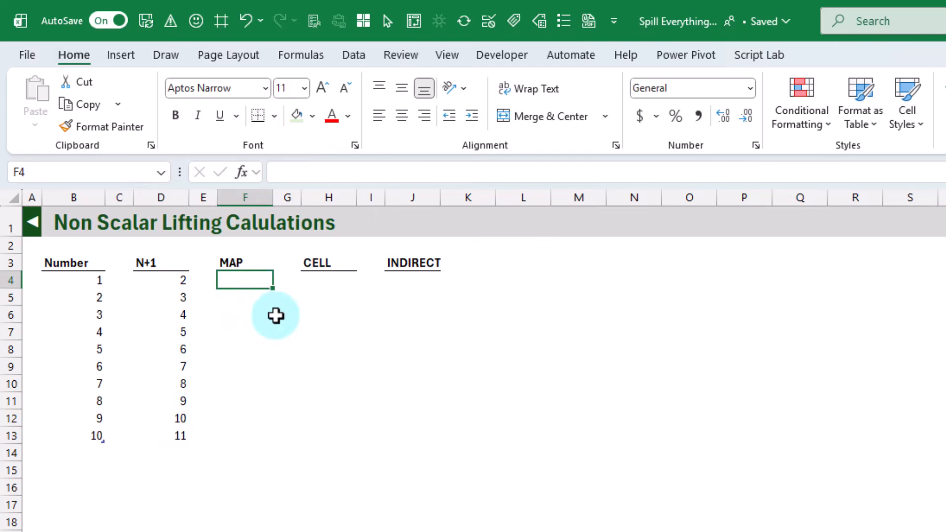
{"action": "type", "text": "=map"}
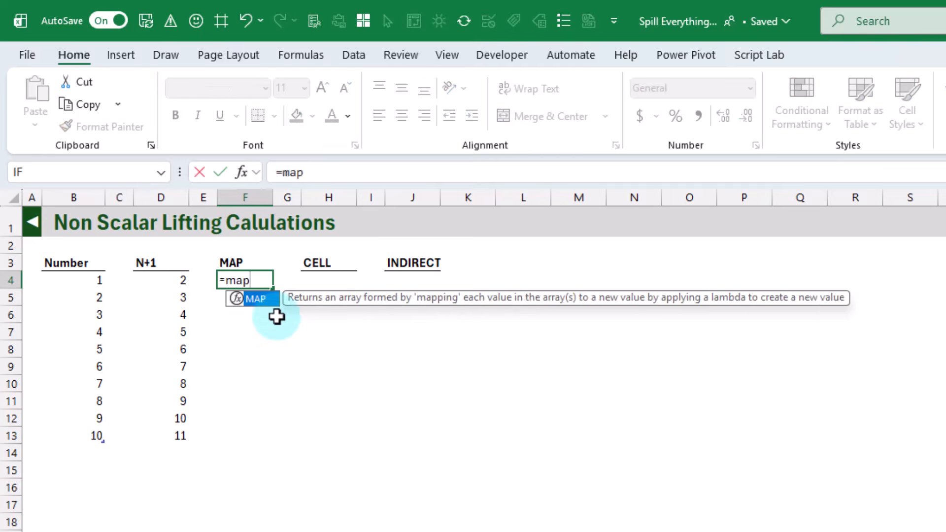
{"action": "key", "text": "Tab"}
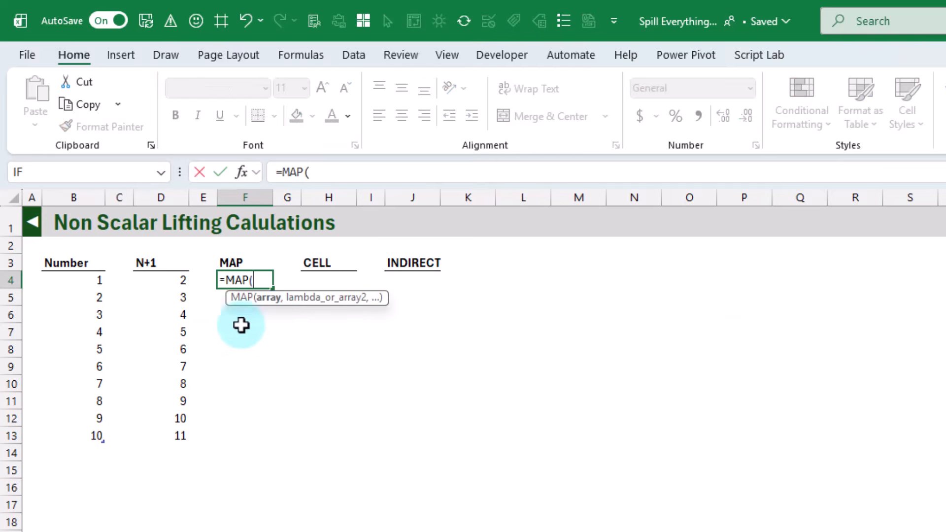
{"action": "left_click", "coordinate": [84, 255]}
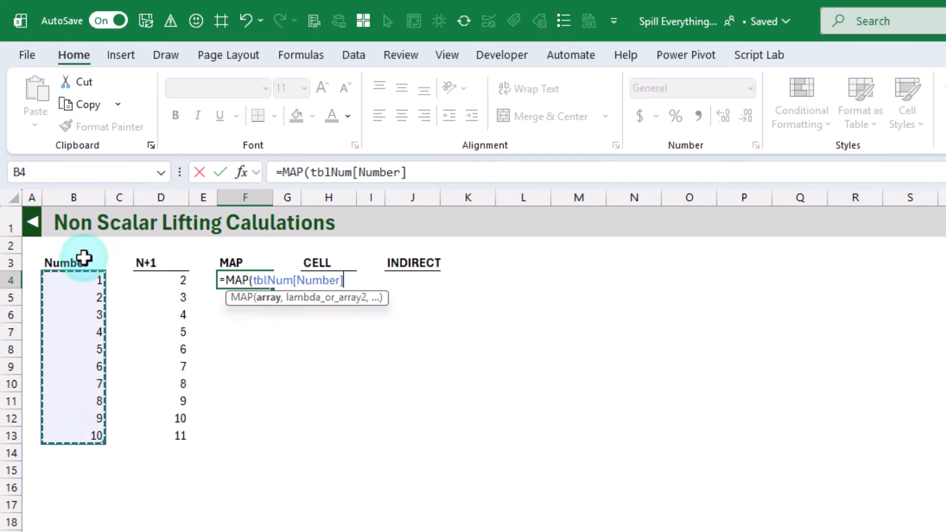
{"action": "type", "text": ","}
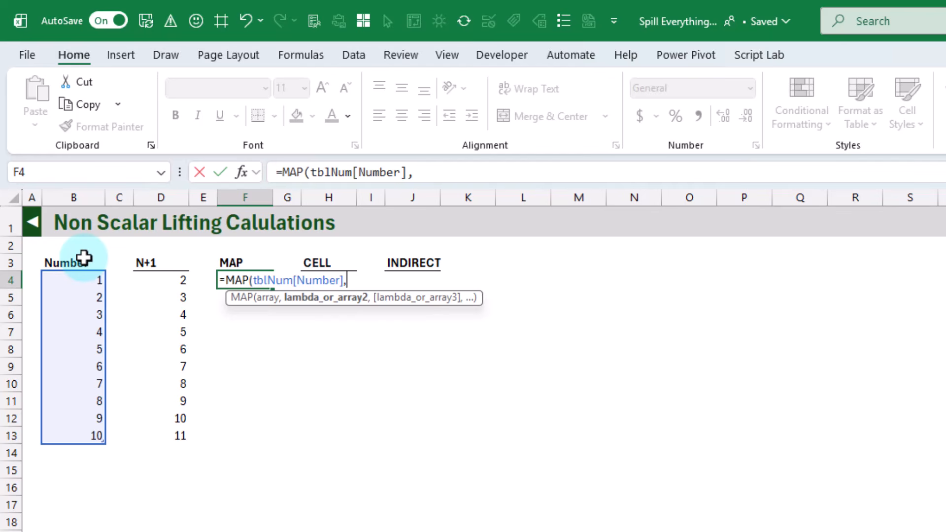
{"action": "type", "text": "la"}
{"action": "type", "text": "m"}
Step: Complete F4's MAP formula with LAMBDA(x,x+1), and compare it with the formula in D4
{"action": "key", "text": "Tab"}
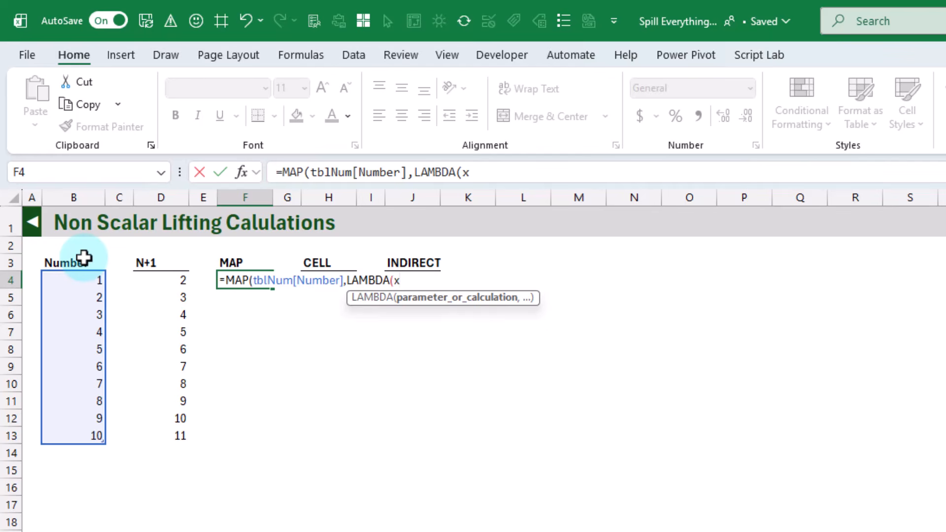
{"action": "type", "text": "x,x+1"}
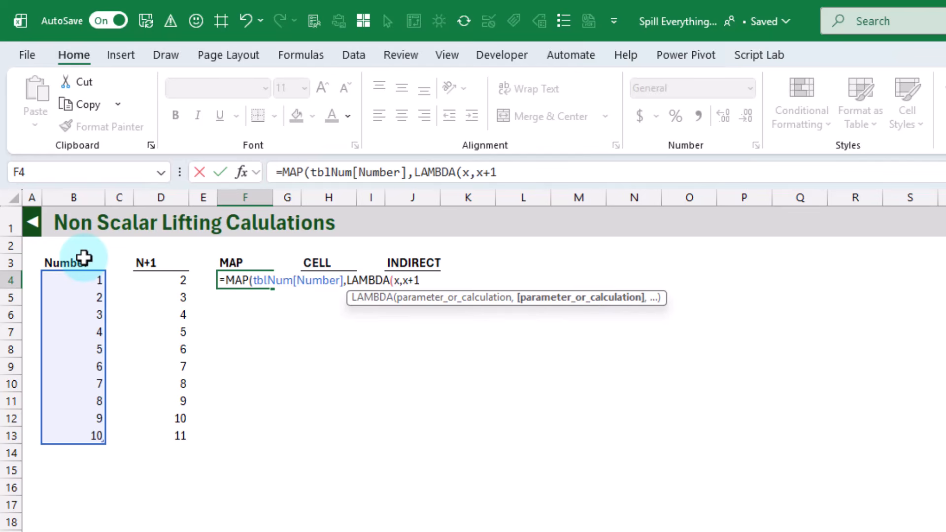
{"action": "type", "text": "))"}
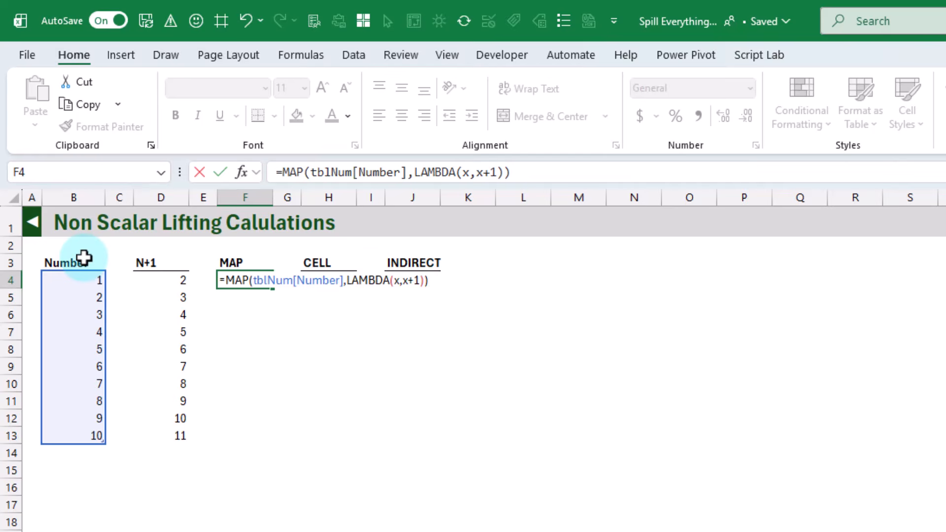
{"action": "key", "text": "Return"}
{"action": "key", "text": "Up"}
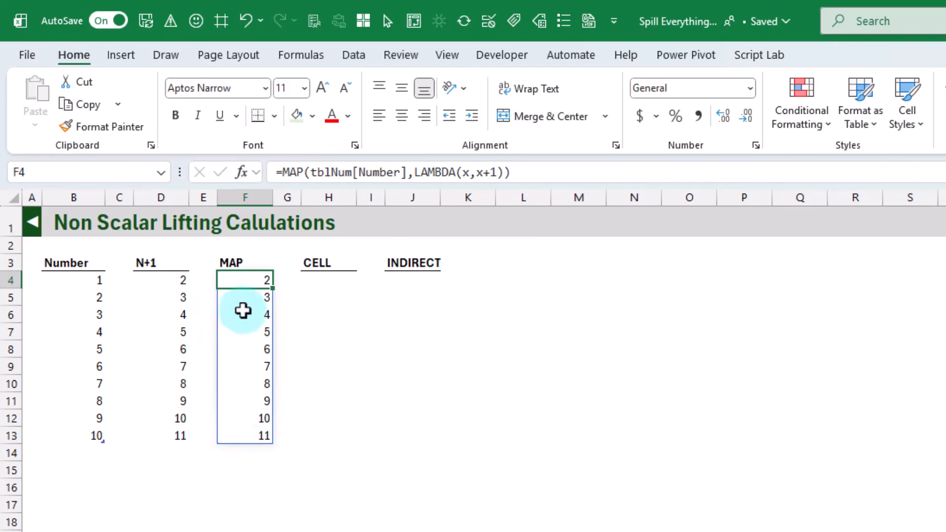
{"action": "left_click", "coordinate": [246, 279]}
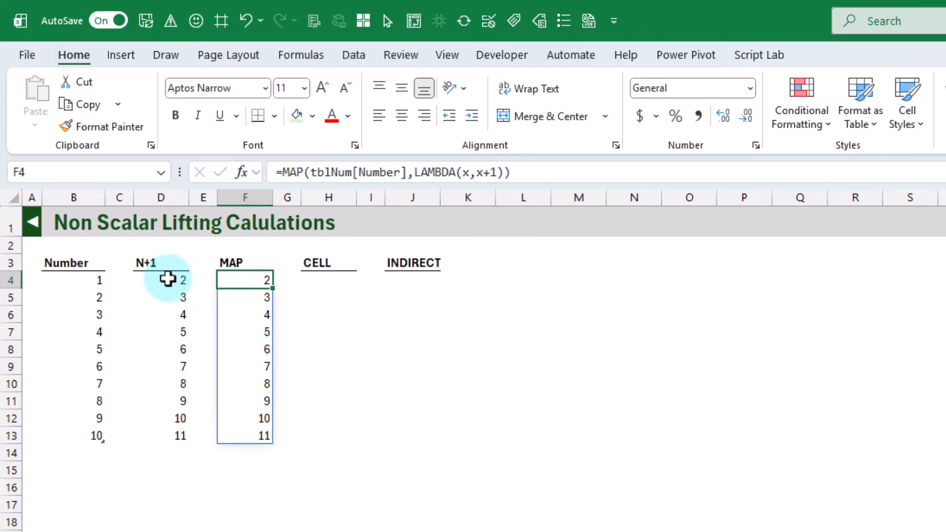
{"action": "left_click", "coordinate": [167, 279]}
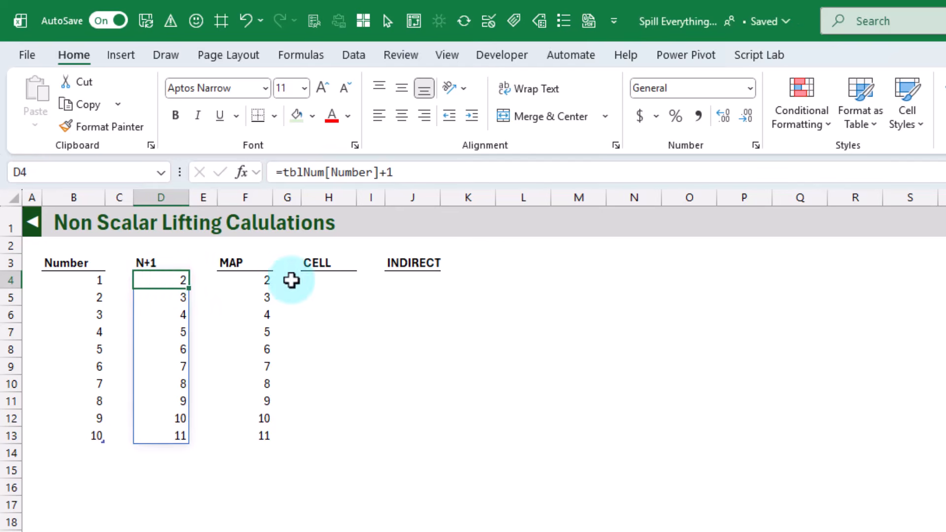
Step: Enter =CELL("address",tblNum[Number]) in H4 and check its result
{"action": "left_click", "coordinate": [326, 281]}
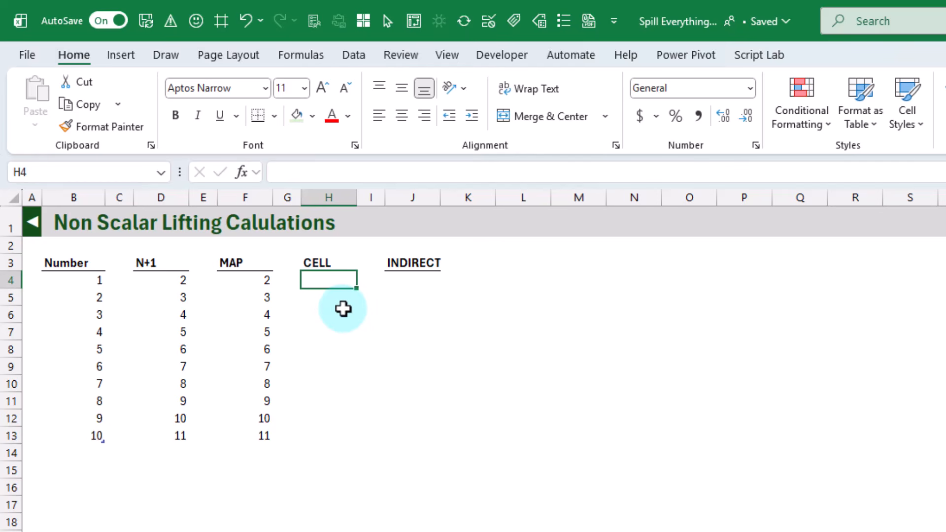
{"action": "type", "text": "=cel"}
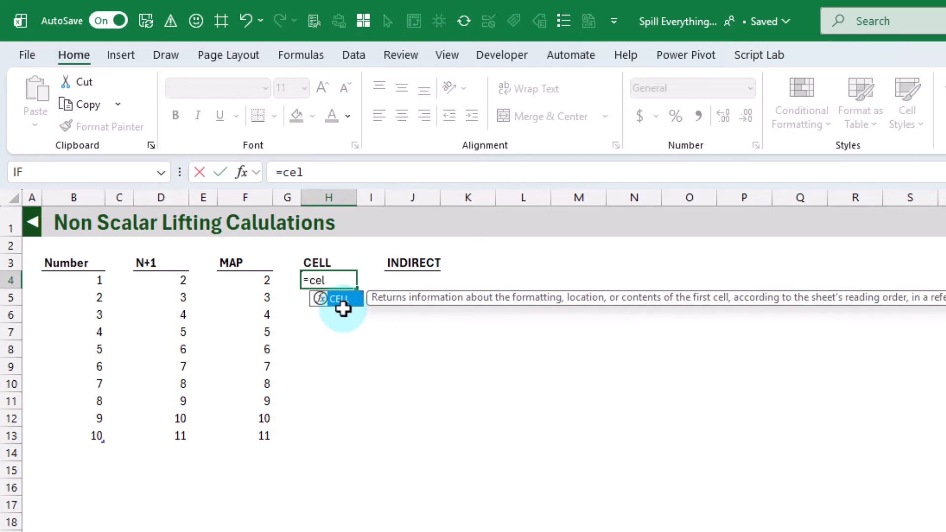
{"action": "double_click", "coordinate": [339, 299]}
{"action": "double_click", "coordinate": [344, 310]}
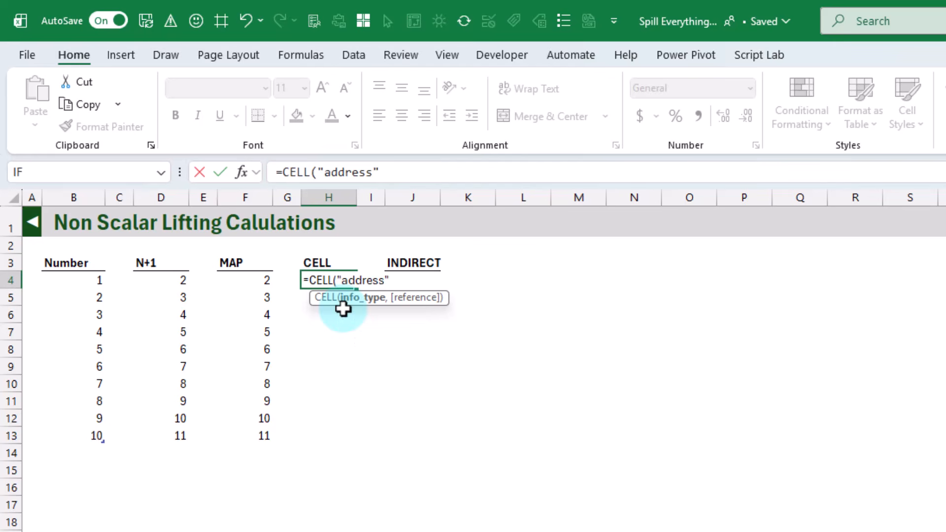
{"action": "type", "text": ","}
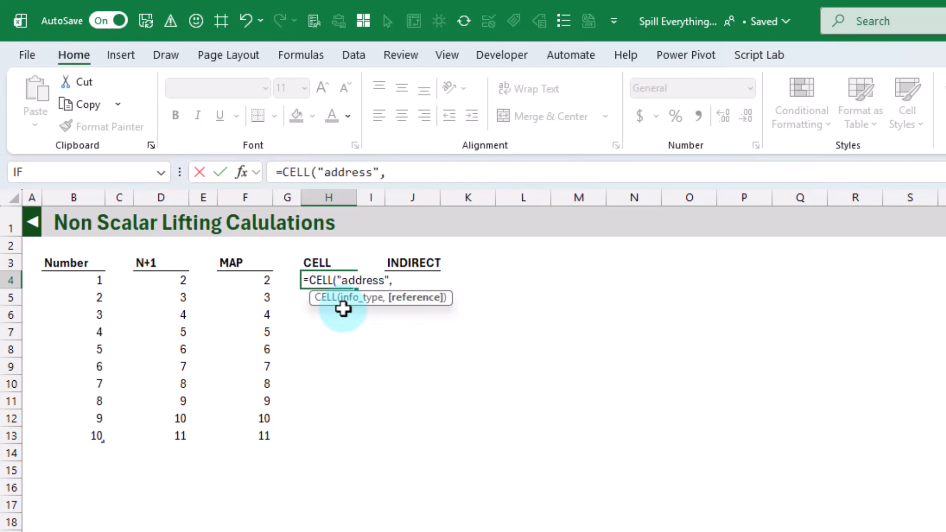
{"action": "left_click", "coordinate": [84, 252]}
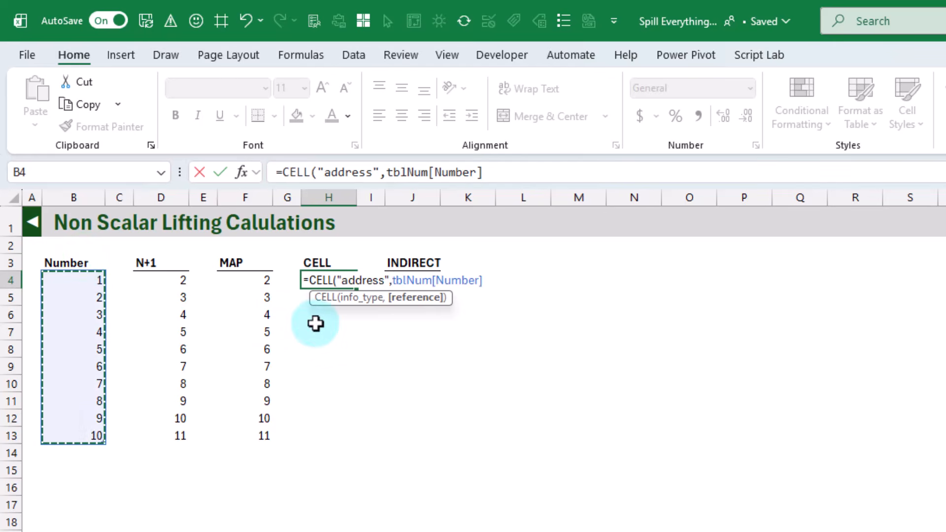
{"action": "key", "text": "Return"}
{"action": "key", "text": "Up"}
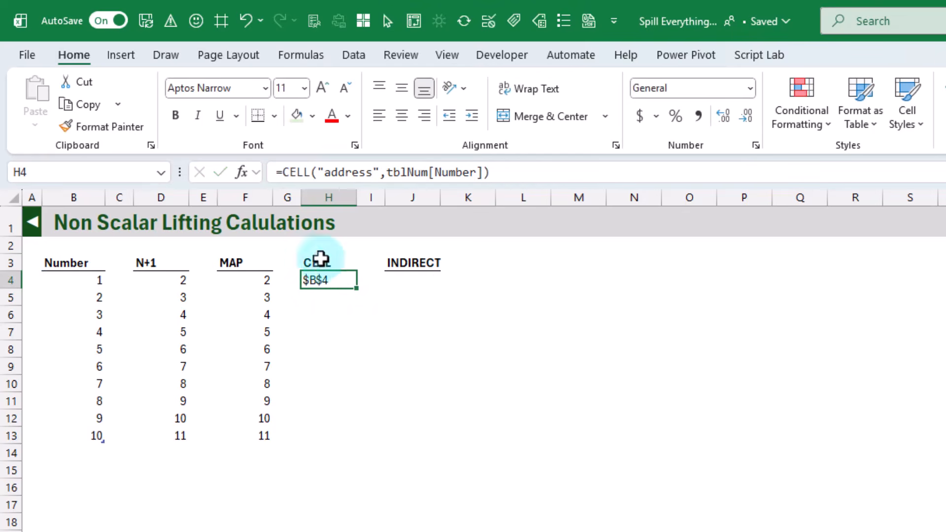
Step: Rework H4 as =MAP(tblNum[Number],LAMBDA(c,CELL("address",c))) so that CELL runs on each number's cell
{"action": "left_click", "coordinate": [282, 172]}
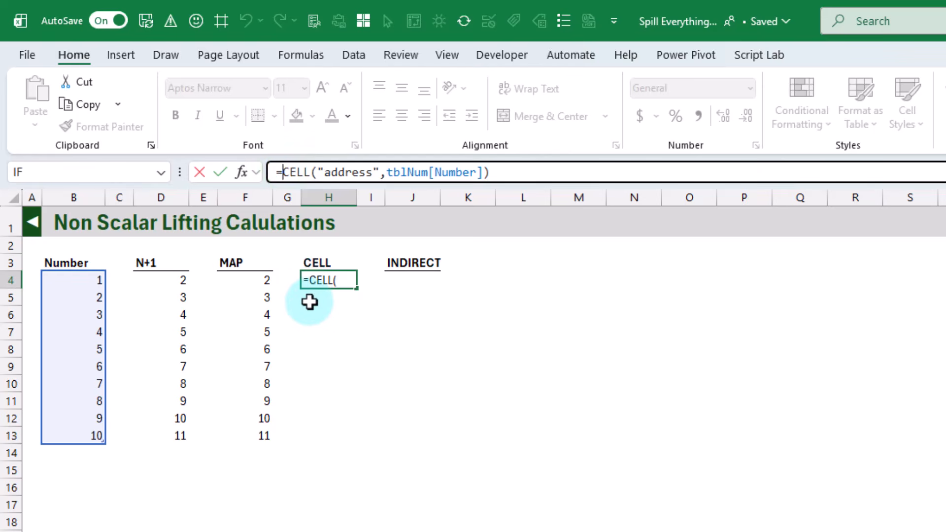
{"action": "type", "text": "MAP("}
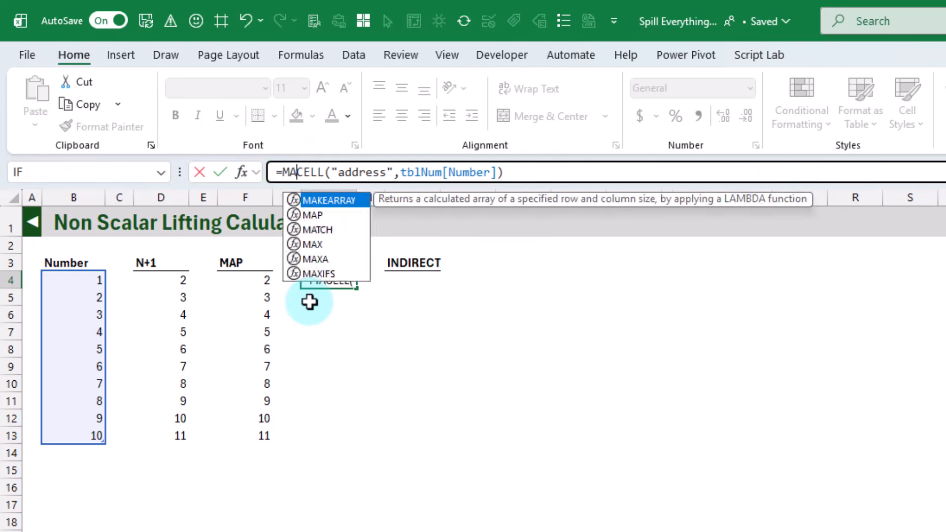
{"action": "left_click", "coordinate": [72, 257]}
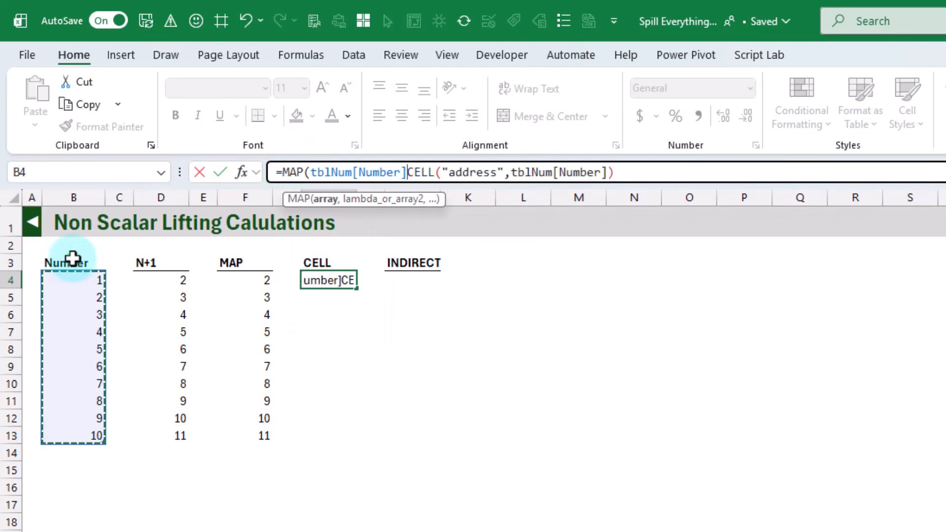
{"action": "type", "text": ","}
{"action": "type", "text": "LAMBDA(c,"}
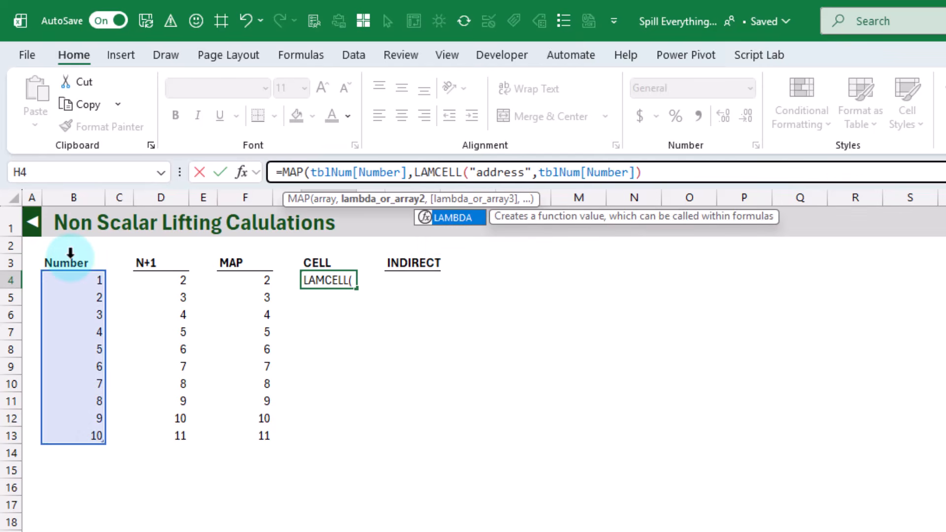
{"action": "left_click_drag", "start_coordinate": [579, 172], "coordinate": [676, 174]}
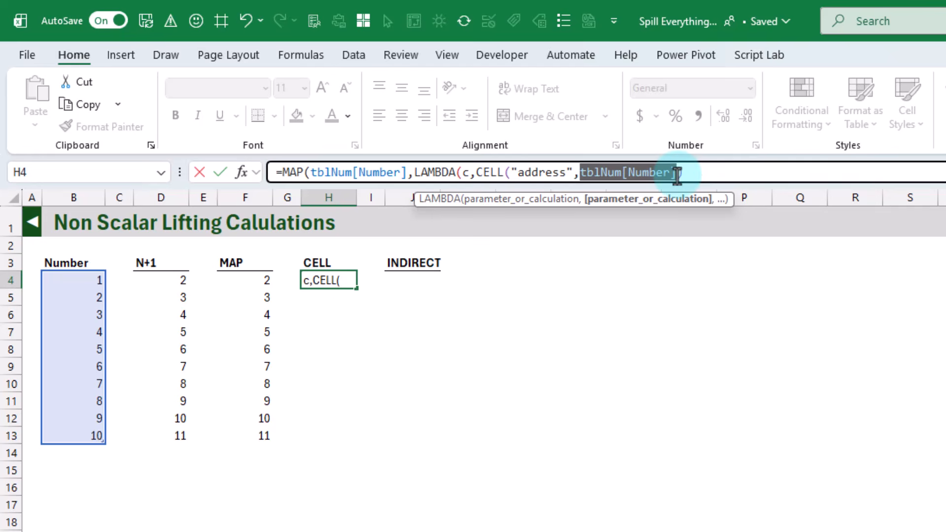
{"action": "type", "text": "c"}
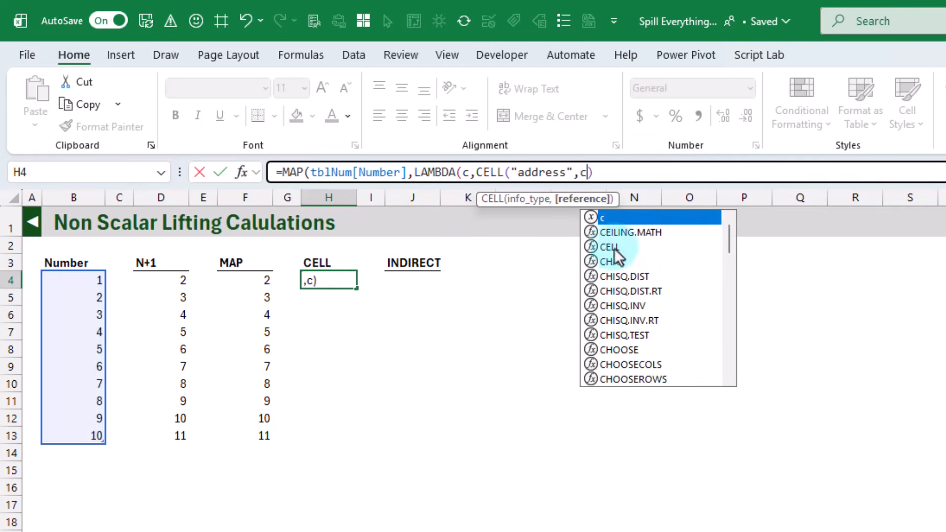
{"action": "left_click", "coordinate": [610, 173]}
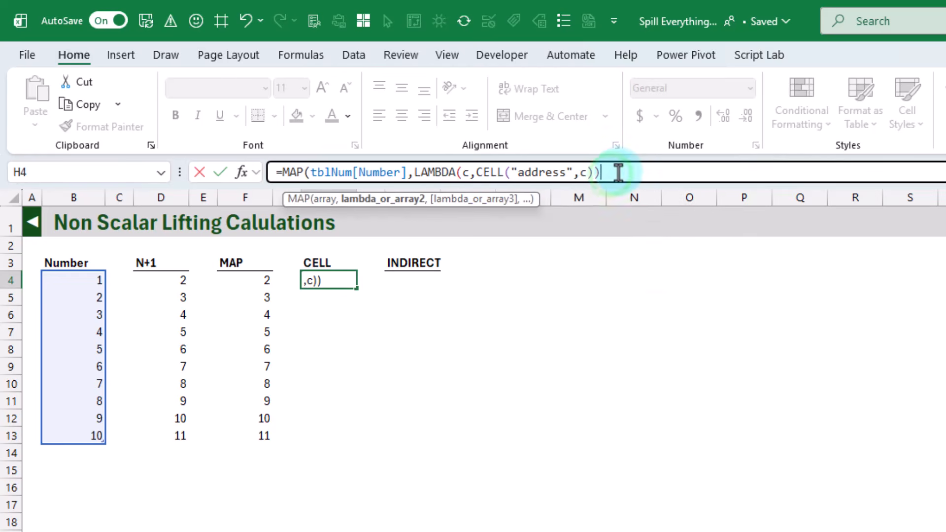
{"action": "type", "text": ")"}
{"action": "key", "text": "Return"}
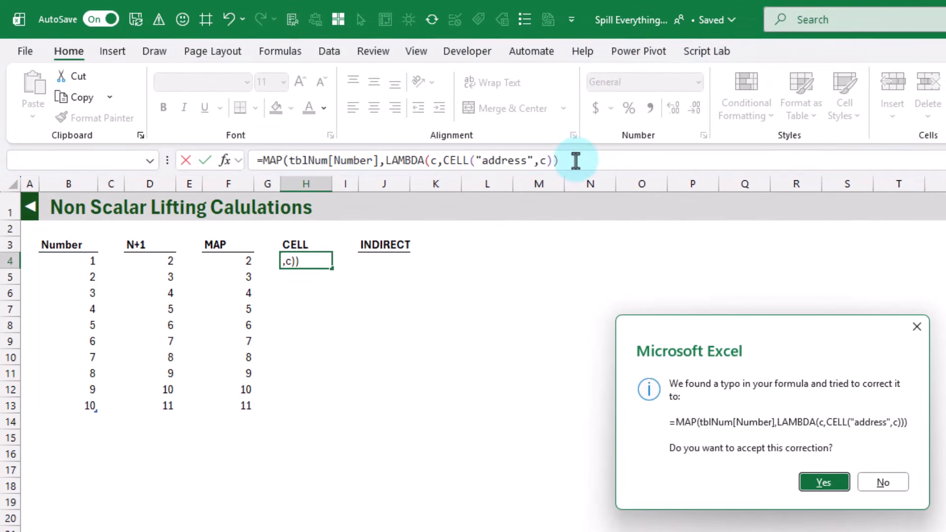
{"action": "left_click", "coordinate": [820, 480]}
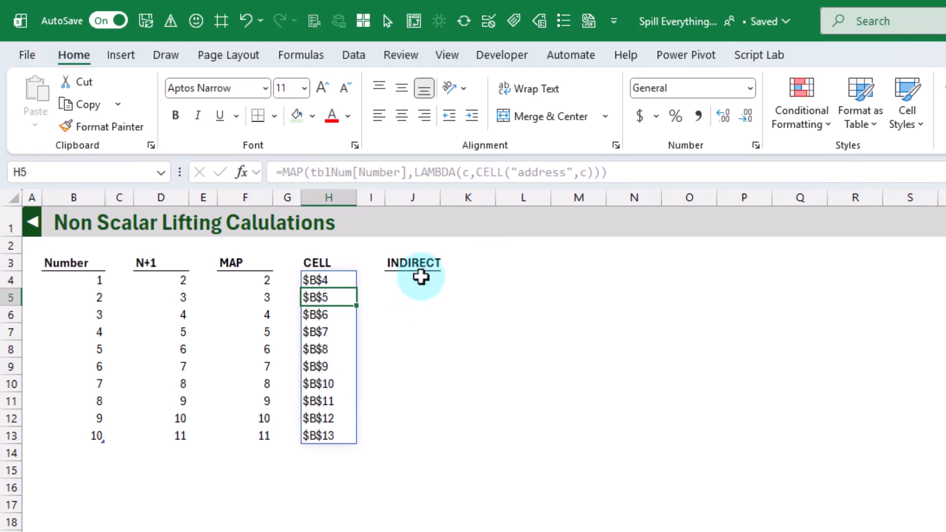
Step: Enter =INDIRECT(H4#) in J4, referencing the whole spilled list of cell addresses
{"action": "left_click", "coordinate": [417, 279]}
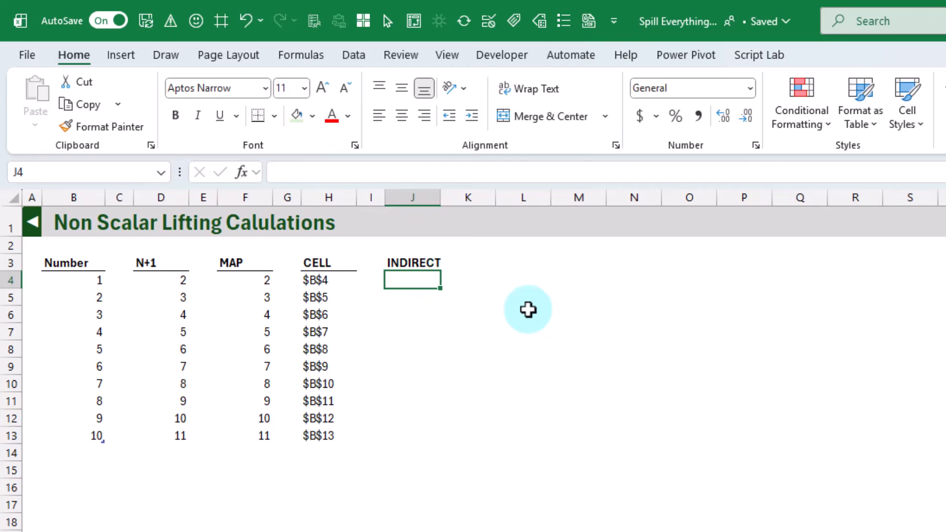
{"action": "type", "text": "=indi"}
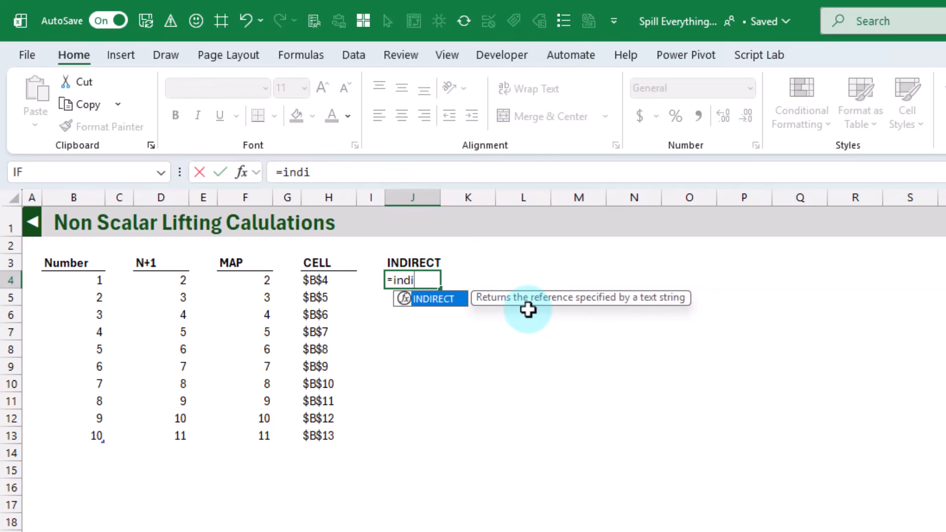
{"action": "key", "text": "Tab"}
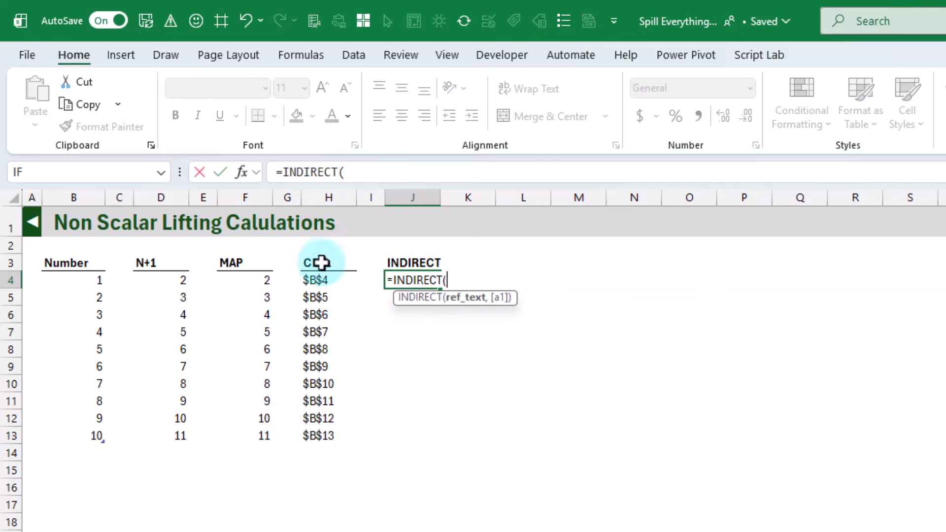
{"action": "left_click_drag", "start_coordinate": [325, 279], "coordinate": [317, 433]}
{"action": "type", "text": ")"}
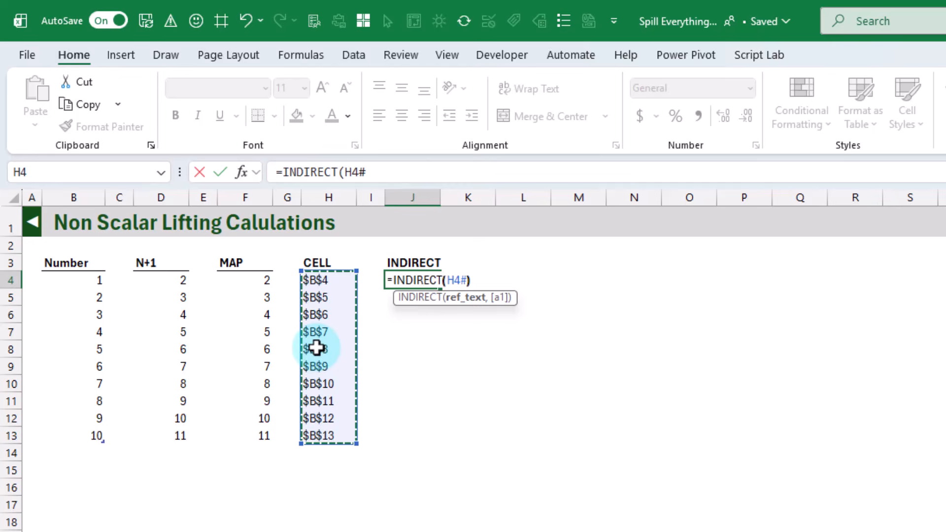
{"action": "key", "text": "ctrl+Return"}
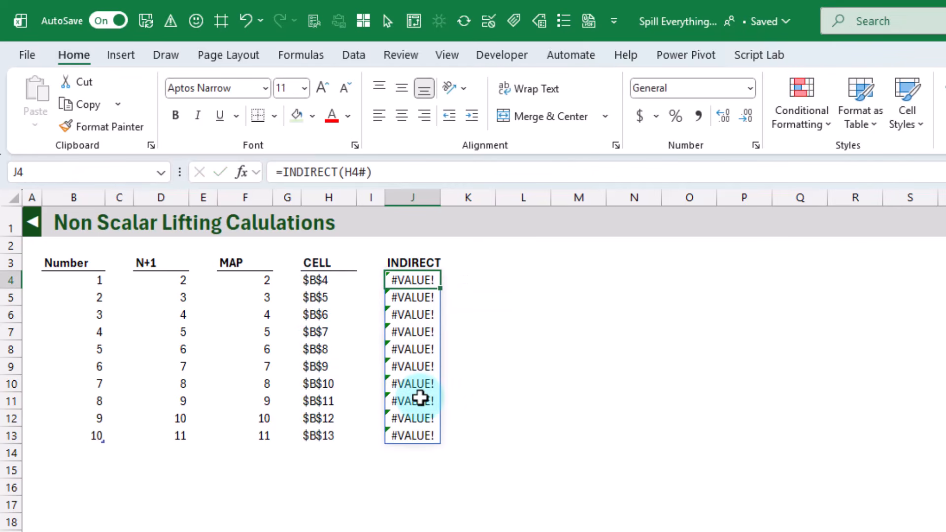
Step: Wrap J4's INDIRECT in MAP over the spilled addresses H4#, with a LAMBDA whose parameter is named cell
{"action": "left_click", "coordinate": [282, 172]}
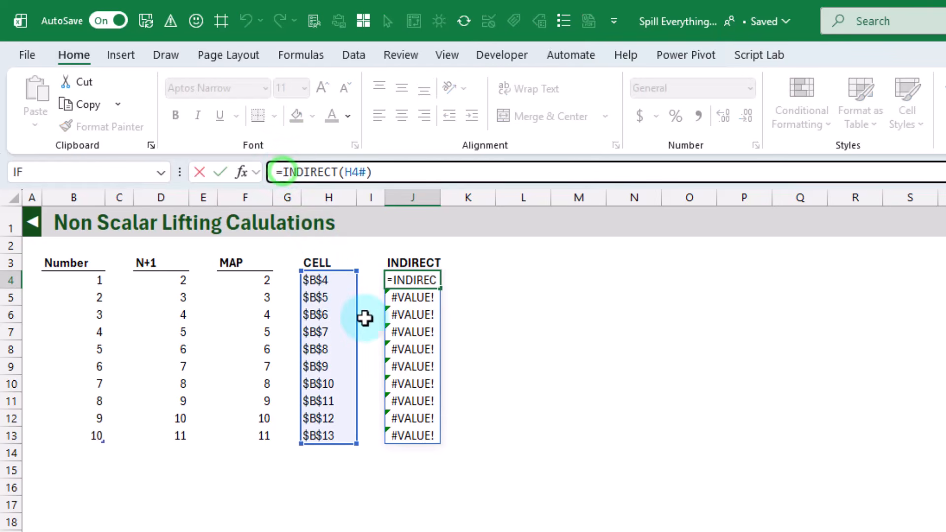
{"action": "type", "text": "MAP("}
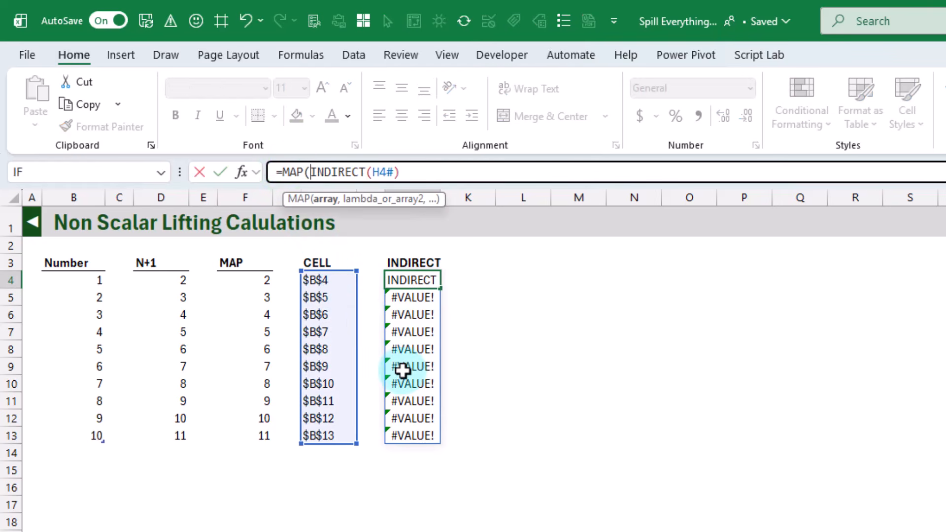
{"action": "left_click_drag", "start_coordinate": [341, 281], "coordinate": [334, 433]}
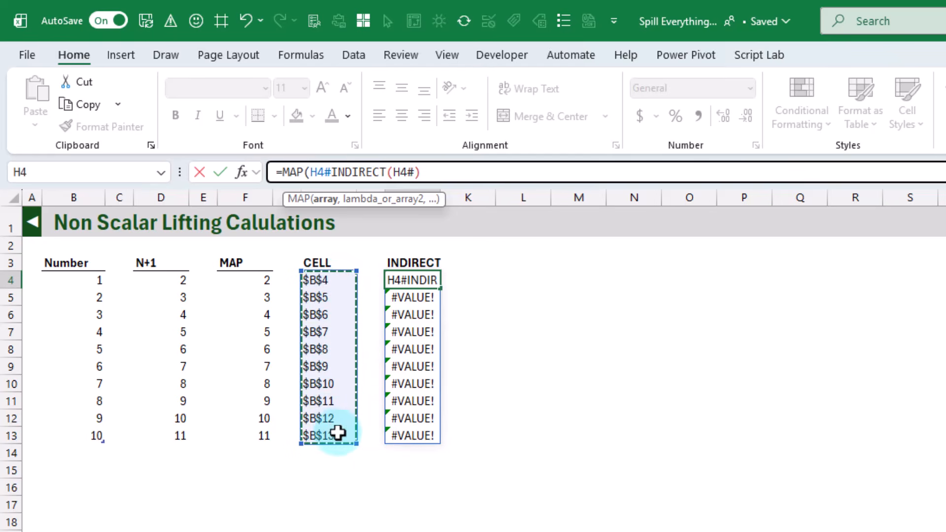
{"action": "type", "text": ",lambd"}
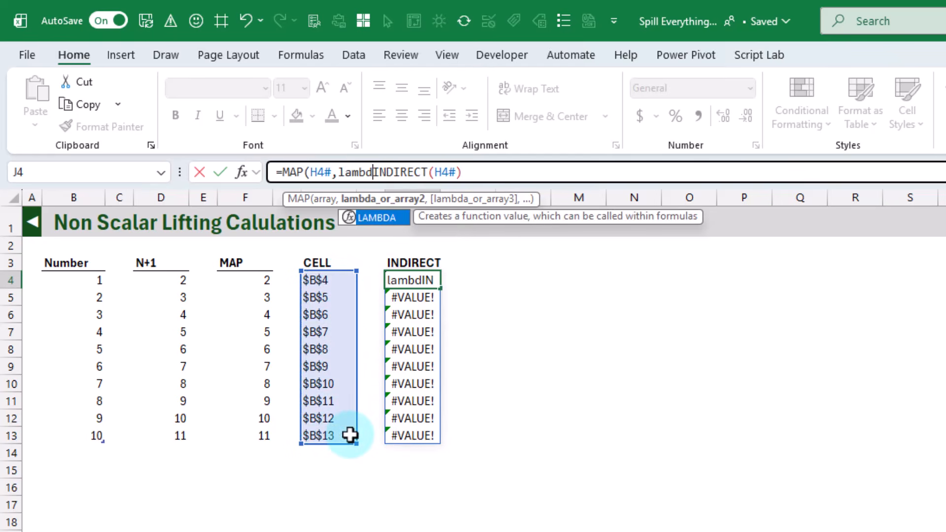
{"action": "key", "text": "Tab"}
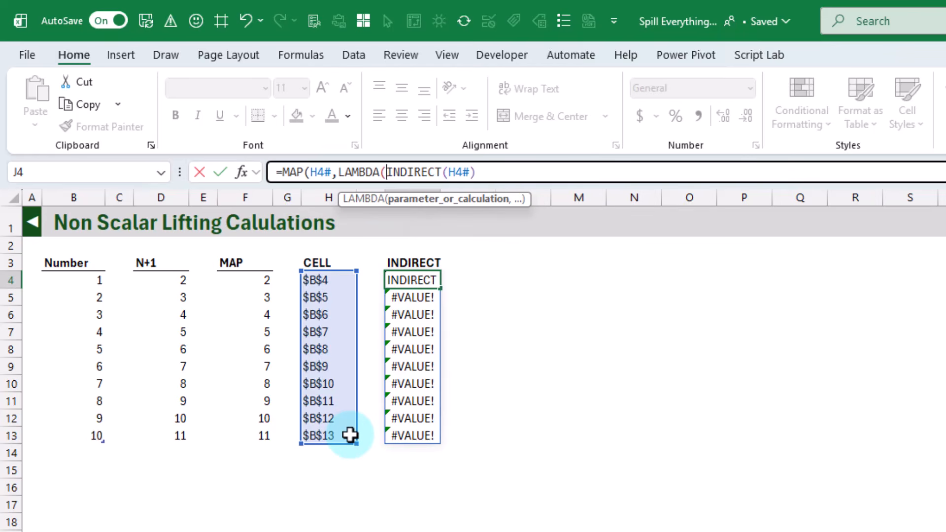
{"action": "type", "text": "cell"}
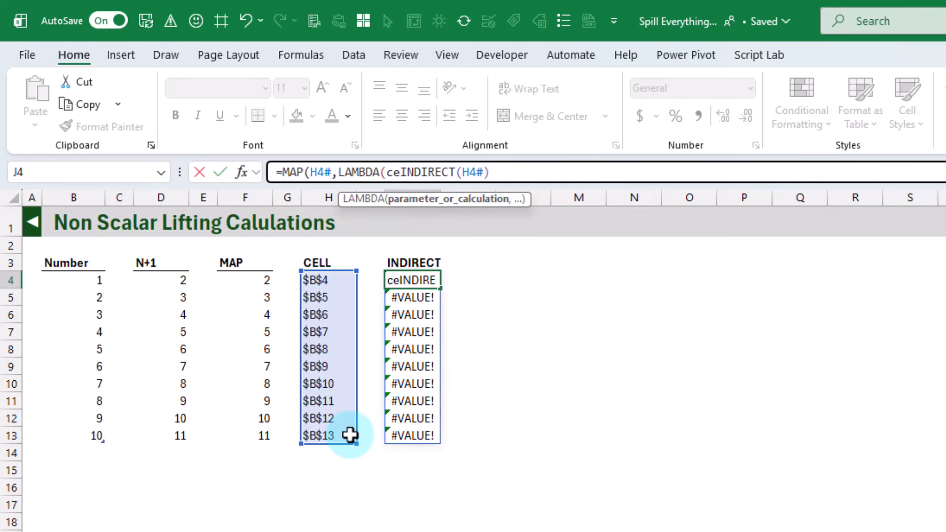
{"action": "type", "text": ","}
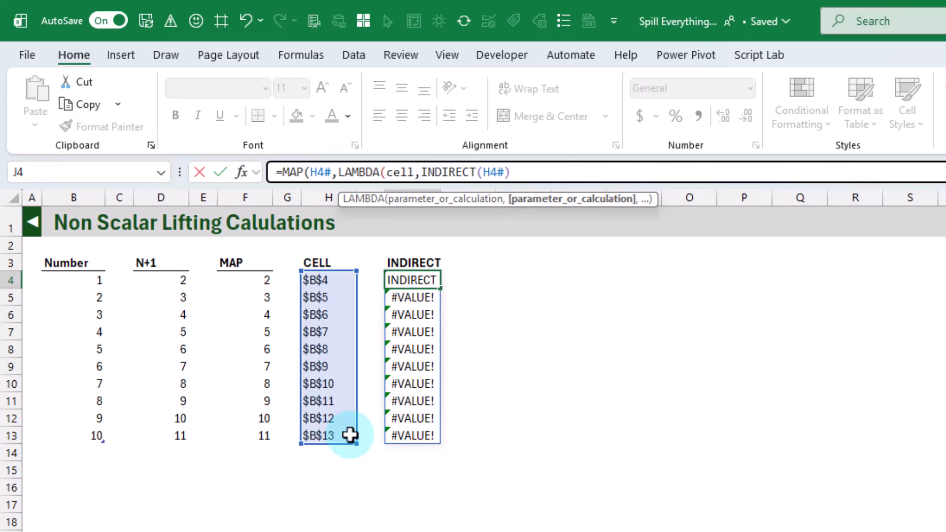
Step: Make INDIRECT use the cell parameter, complete J4 as =MAP(H4#,LAMBDA(cell,INDIRECT(cell))), and compare it with D4's formula
{"action": "left_click_drag", "start_coordinate": [483, 172], "coordinate": [498, 172]}
{"action": "type", "text": "cell"}
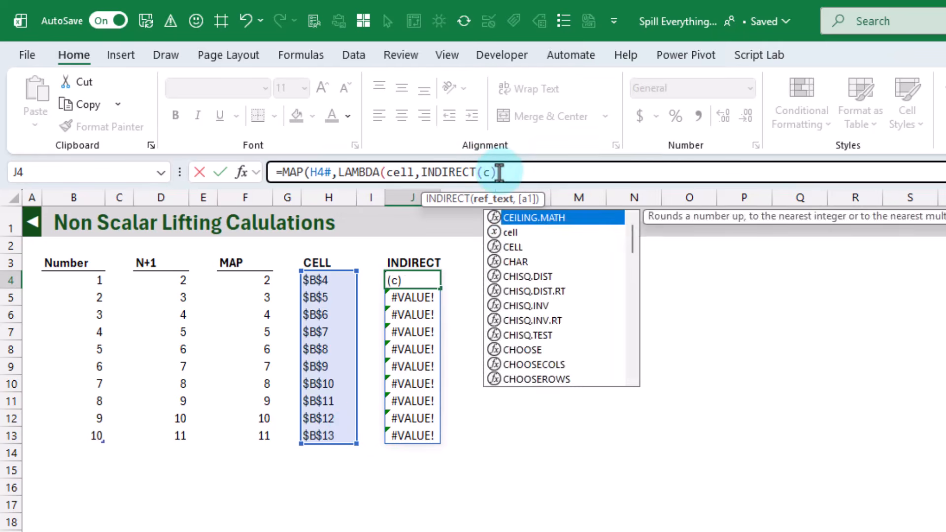
{"action": "left_click", "coordinate": [535, 171]}
{"action": "type", "text": ")"}
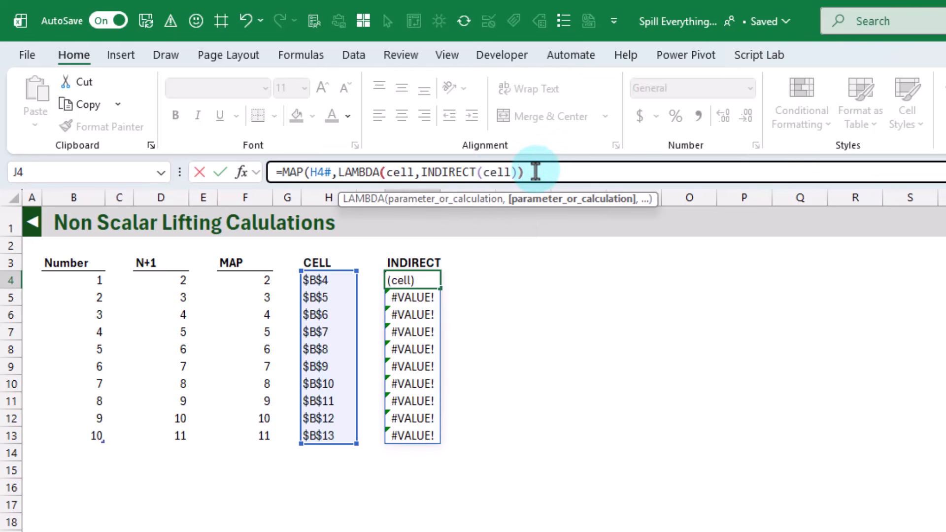
{"action": "type", "text": ")"}
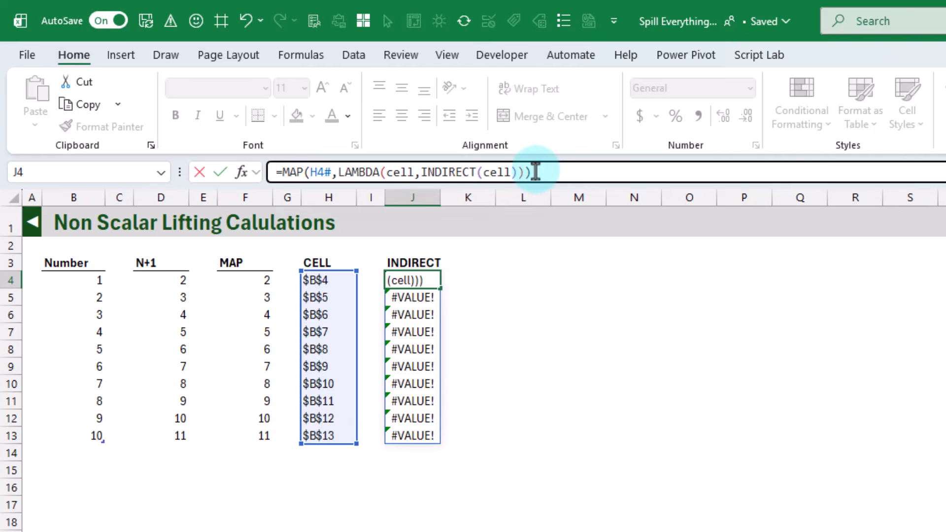
{"action": "key", "text": "Return"}
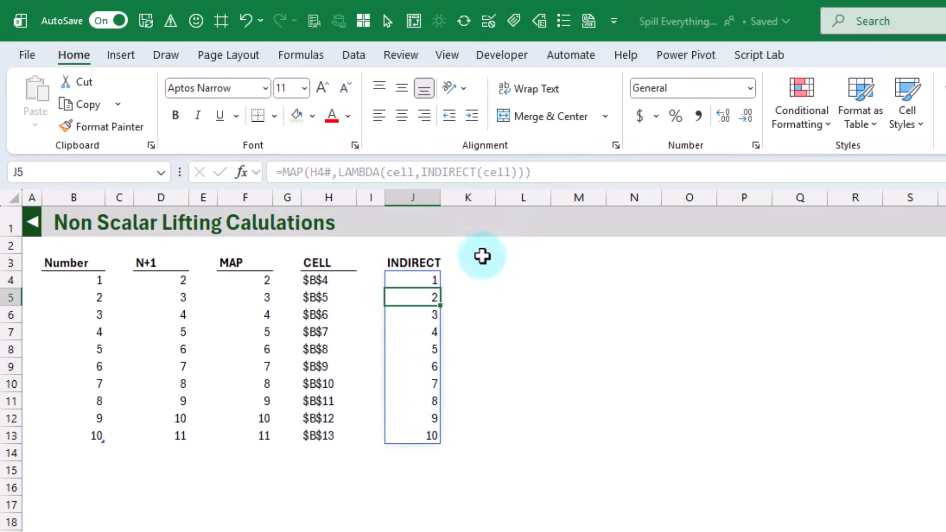
{"action": "left_click", "coordinate": [418, 283]}
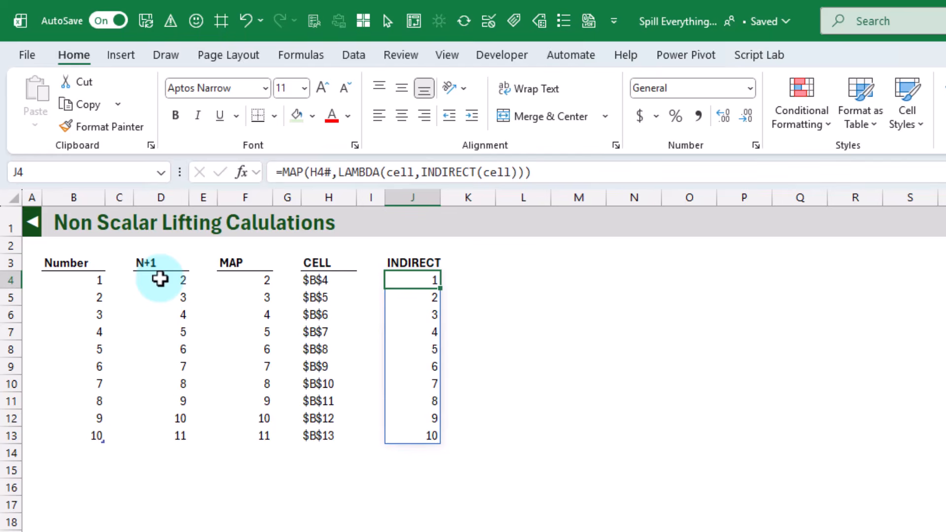
{"action": "left_click", "coordinate": [159, 279]}
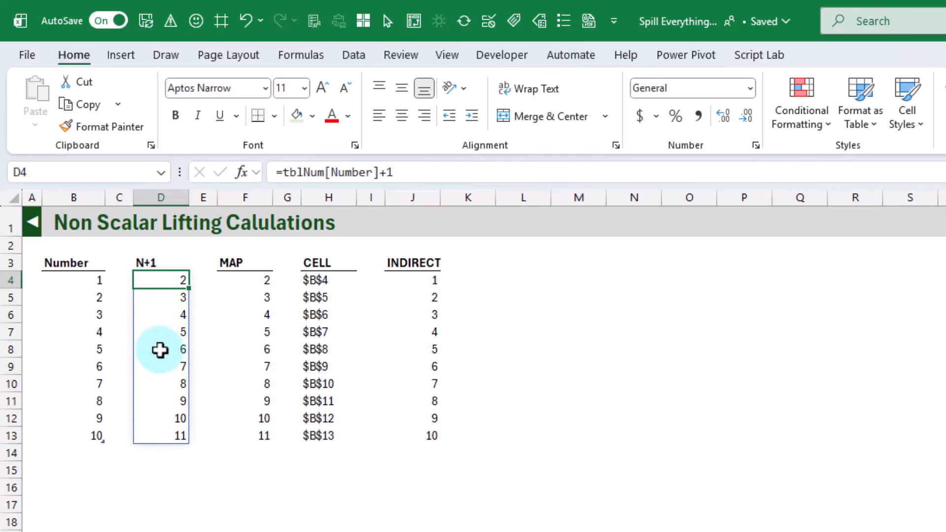